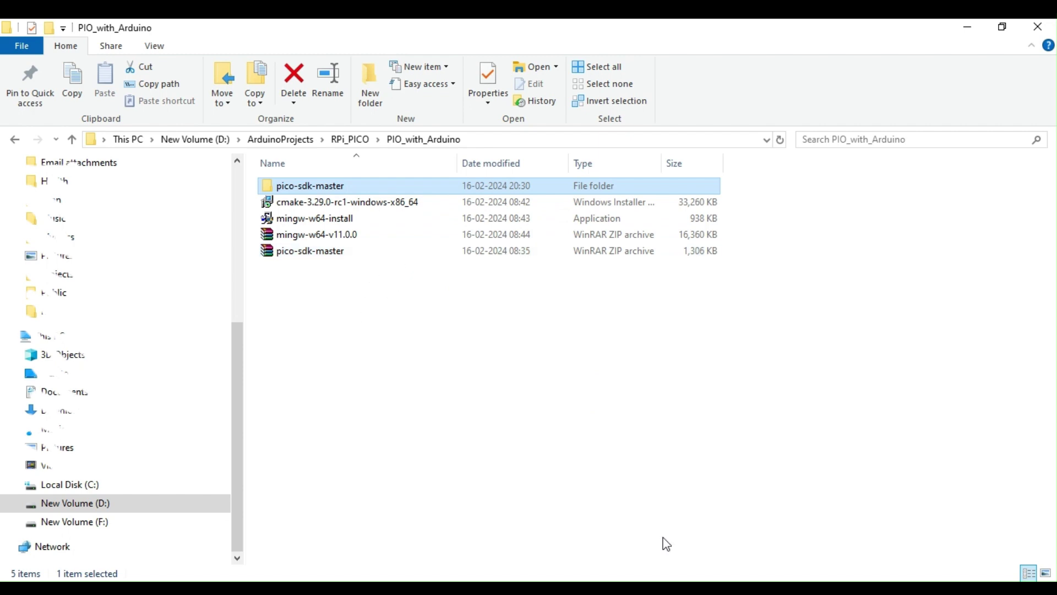
- Navigate into pico-sdk-master\pico-sdk-master\tools\pioasm in File Explorer
{"action": "double_click", "coordinate": [340, 205]}
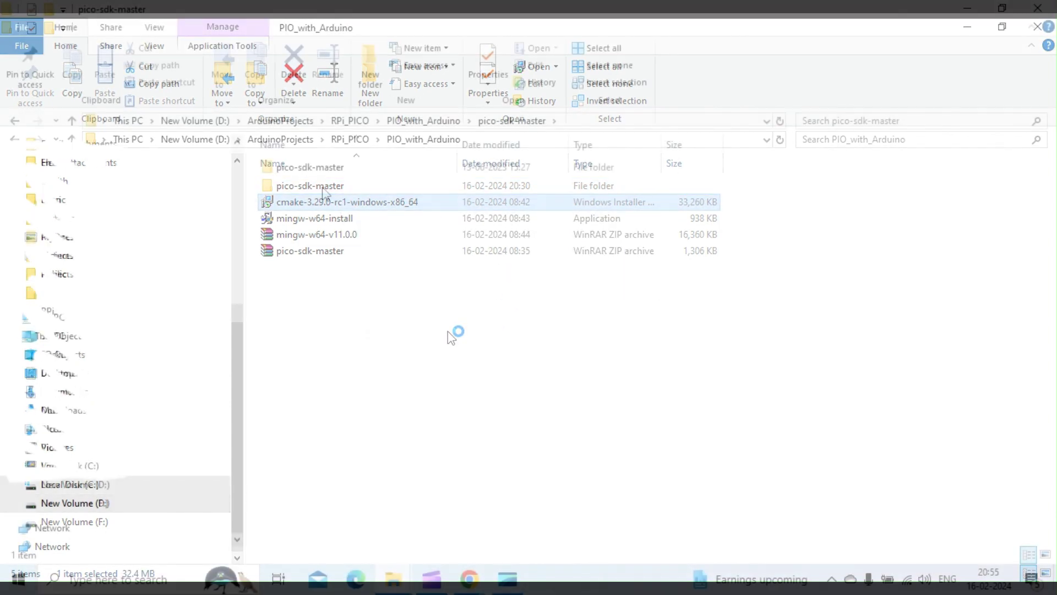
{"action": "double_click", "coordinate": [330, 168]}
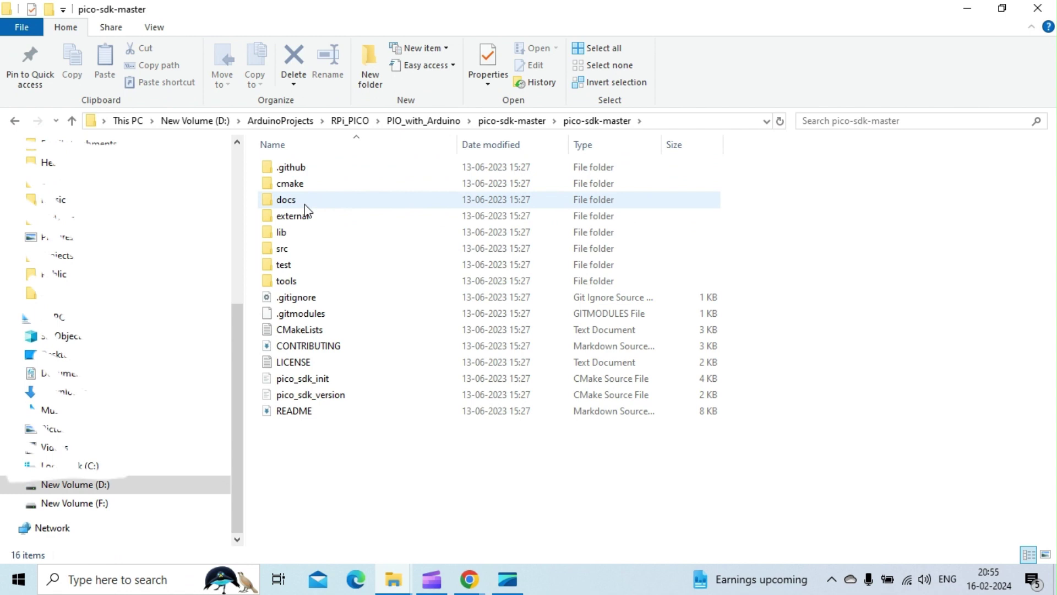
{"action": "double_click", "coordinate": [288, 281]}
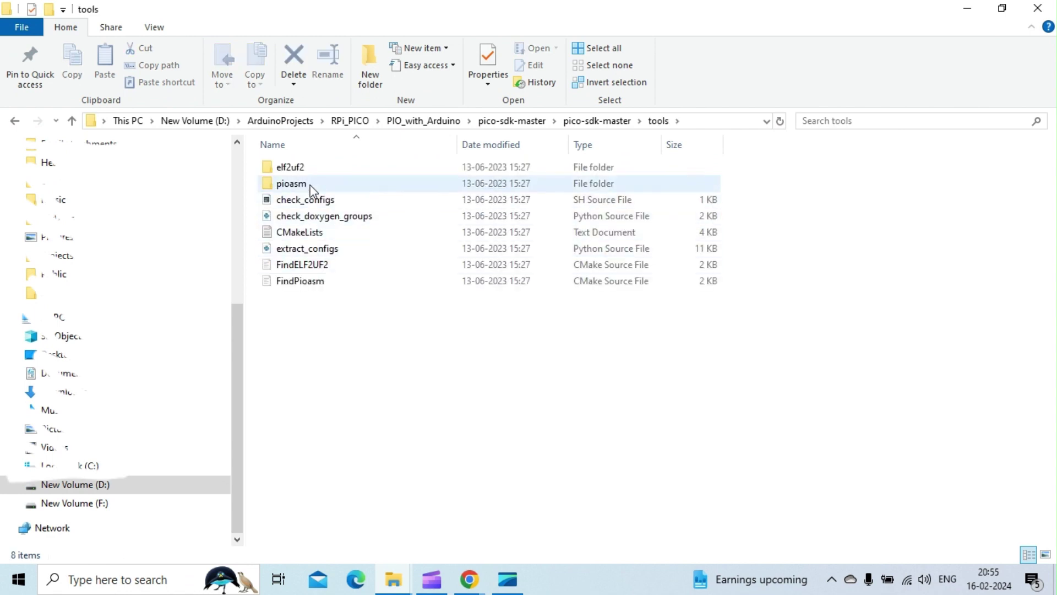
{"action": "double_click", "coordinate": [292, 186]}
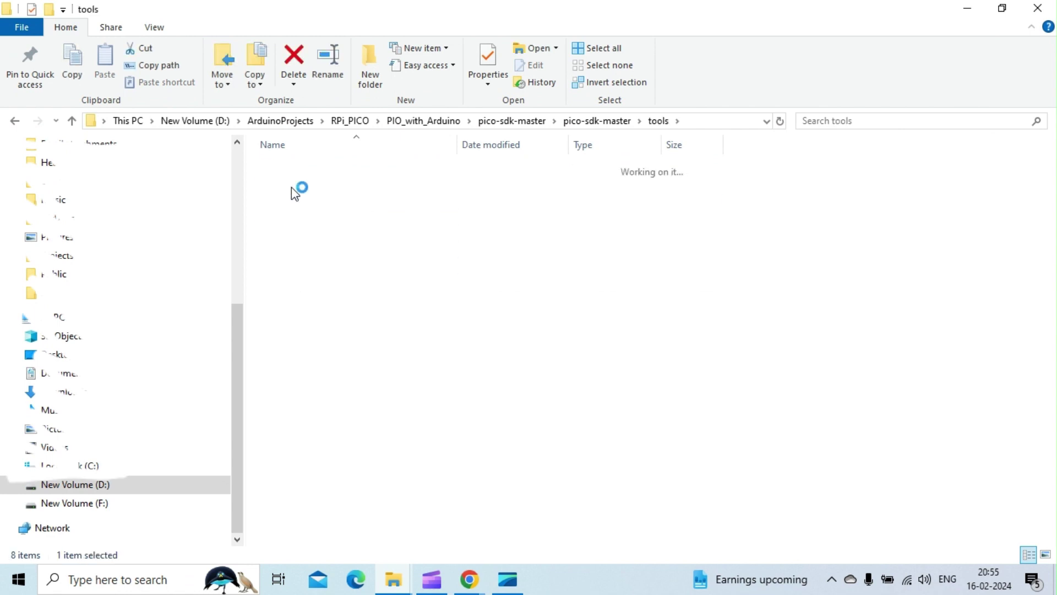
- Create a new folder named build inside pioasm and go into the empty folder
{"action": "right_click", "coordinate": [282, 459]}
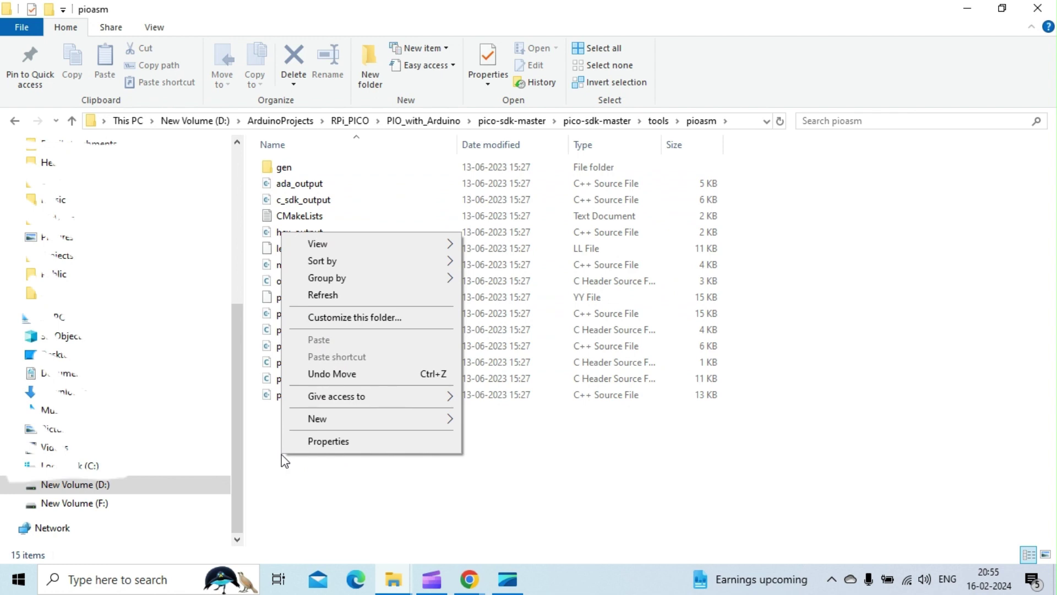
{"action": "mouse_move", "coordinate": [347, 419]}
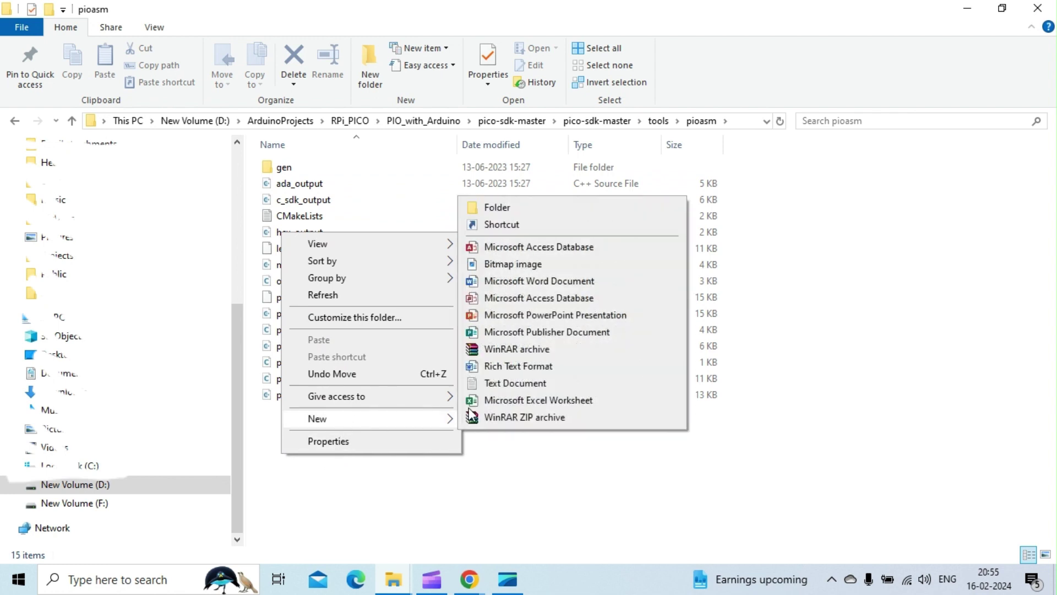
{"action": "left_click", "coordinate": [498, 207]}
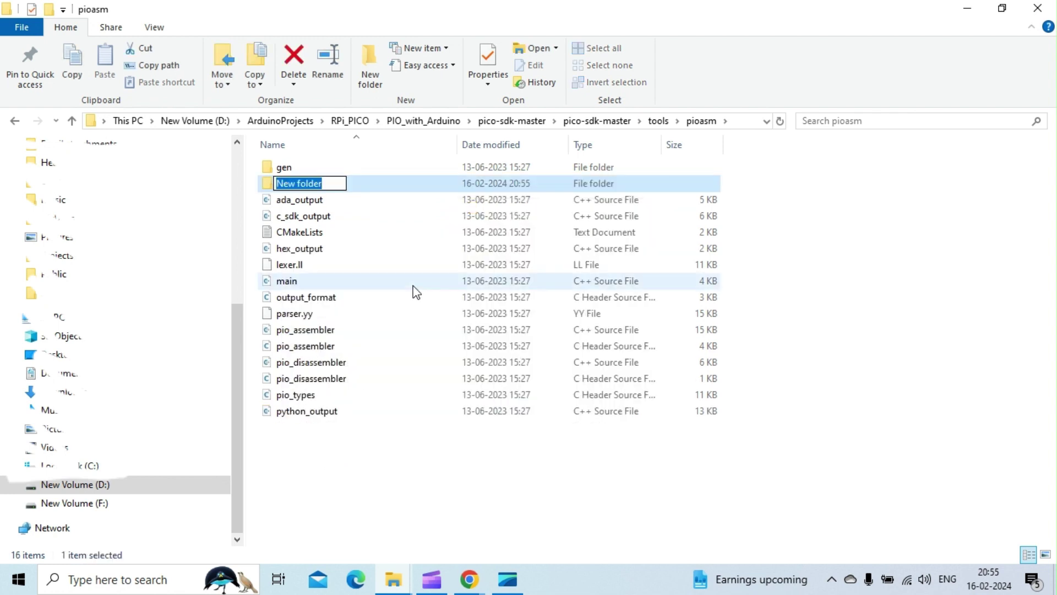
{"action": "type", "text": "bui"}
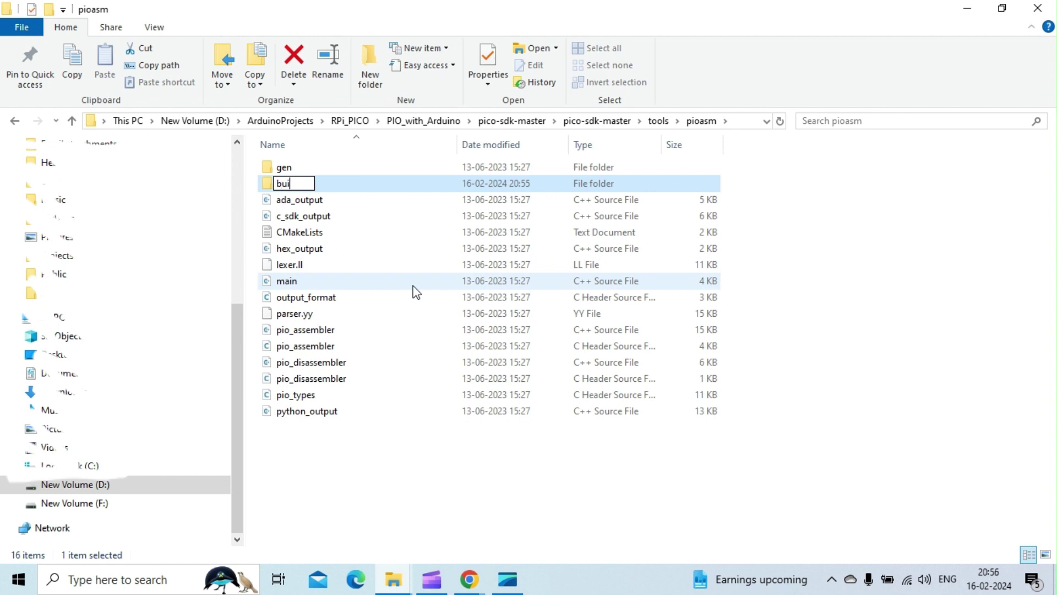
{"action": "type", "text": "ld"}
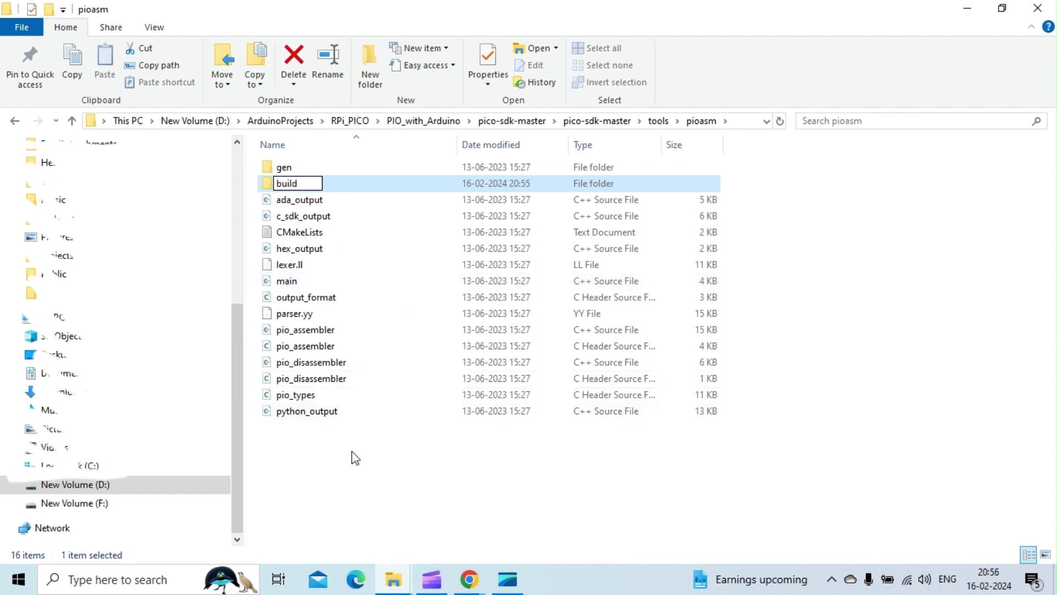
{"action": "left_click", "coordinate": [353, 458]}
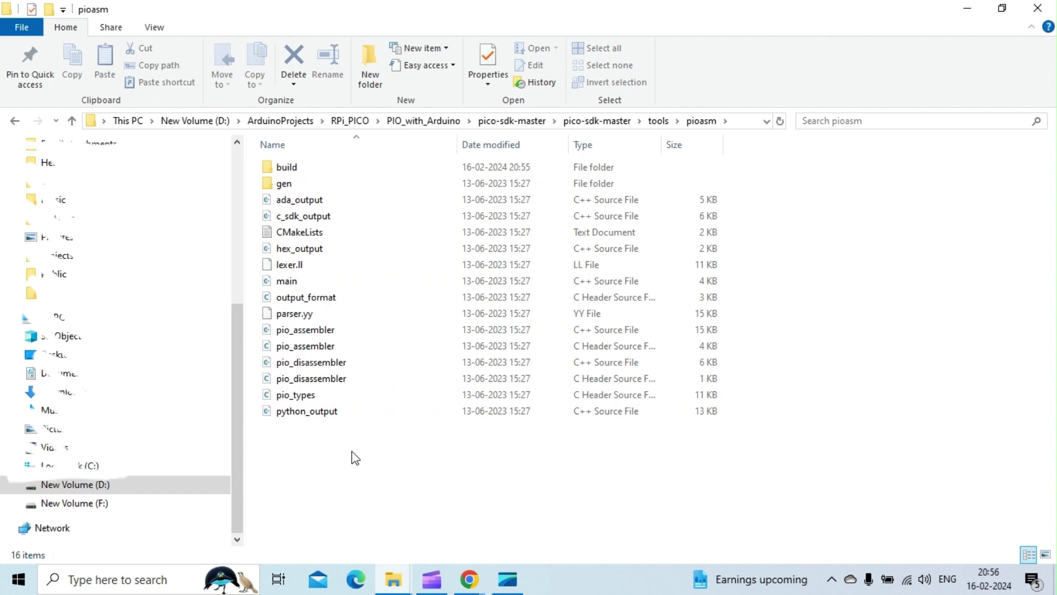
{"action": "left_click", "coordinate": [290, 173]}
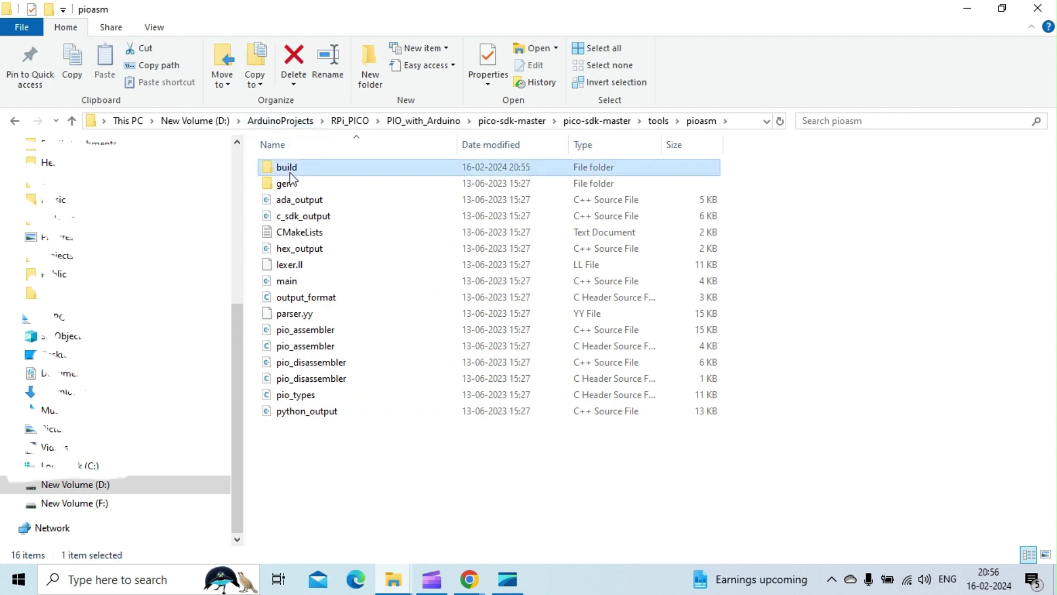
{"action": "double_click", "coordinate": [290, 172]}
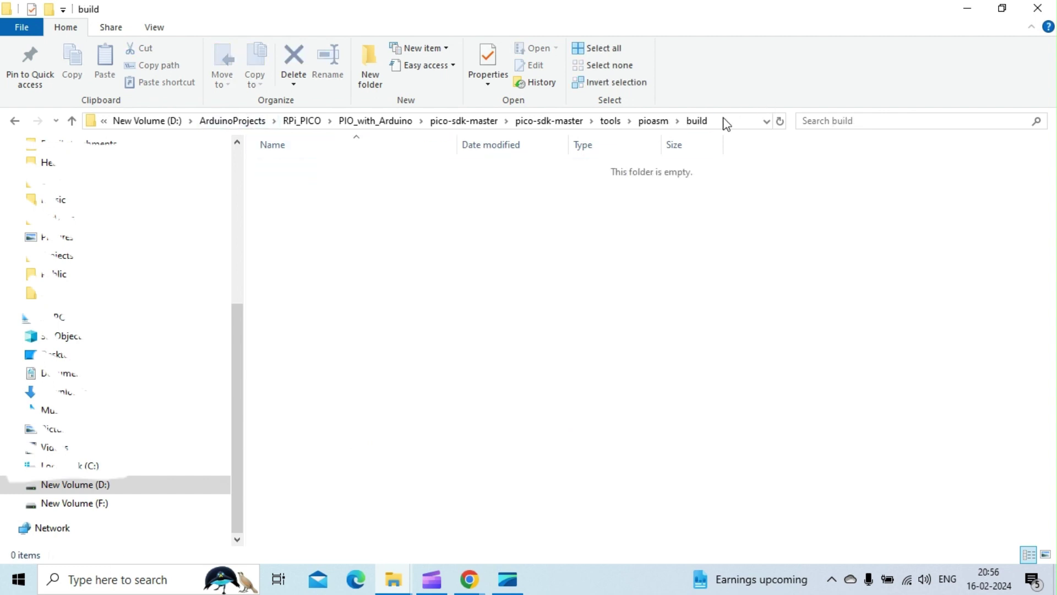
- Copy the build folder's path and switch Command Prompt to drive D at that folder
{"action": "left_click", "coordinate": [726, 124]}
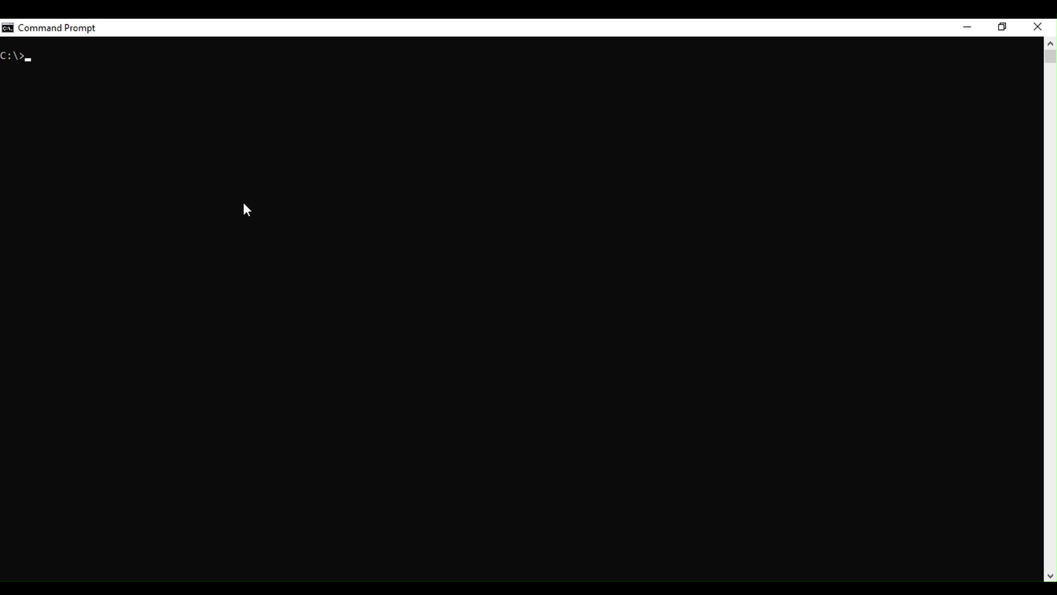
{"action": "type", "text": "D"}
{"action": "type", "text": ":"}
{"action": "key", "text": "Return"}
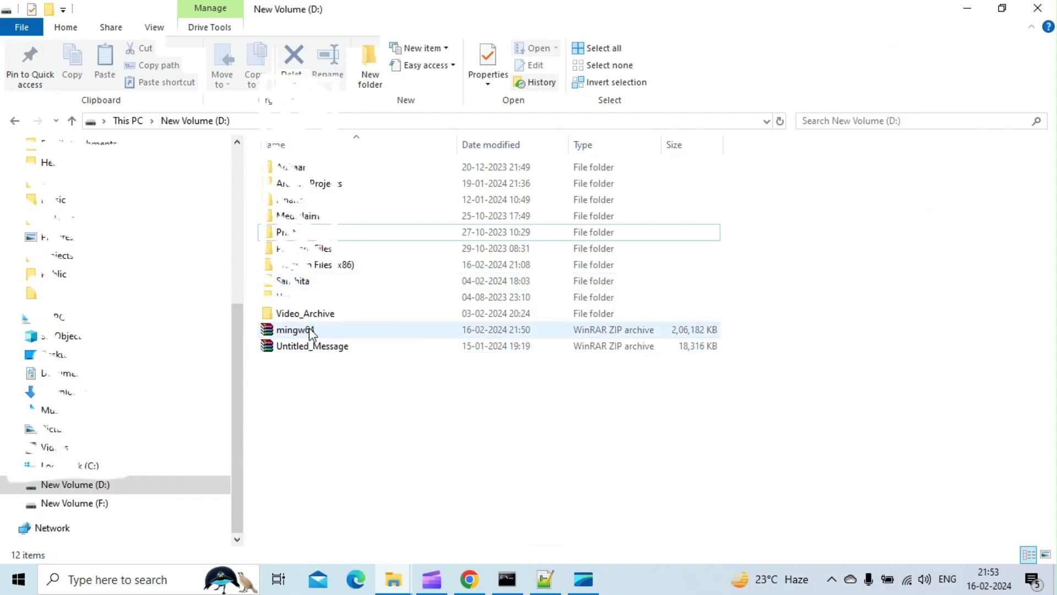
- Extract mingw64.zip in place at the root of drive D
{"action": "left_click", "coordinate": [311, 331]}
{"action": "right_click", "coordinate": [310, 330]}
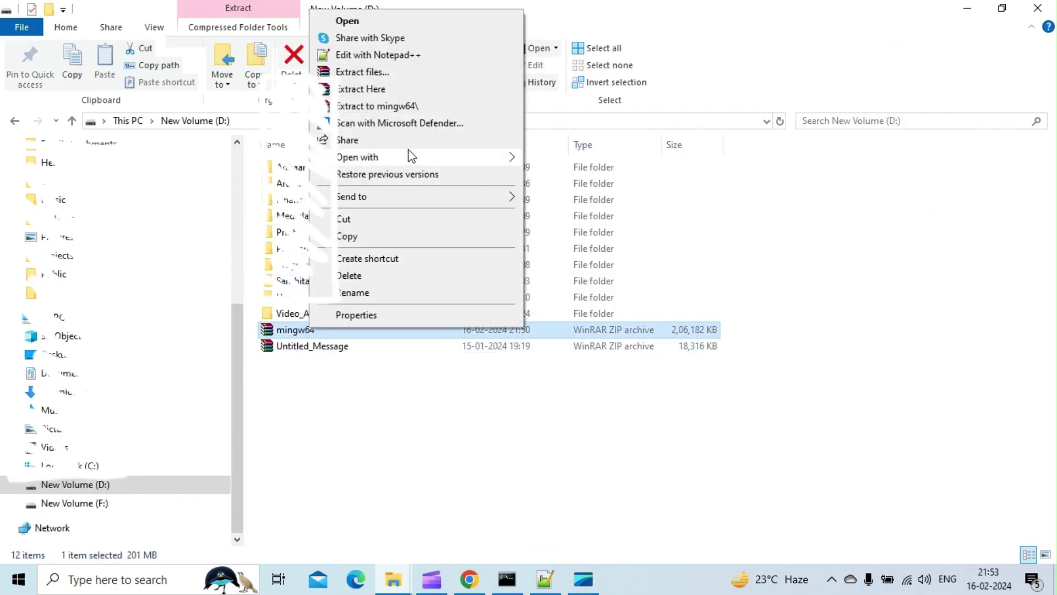
{"action": "left_click", "coordinate": [376, 91]}
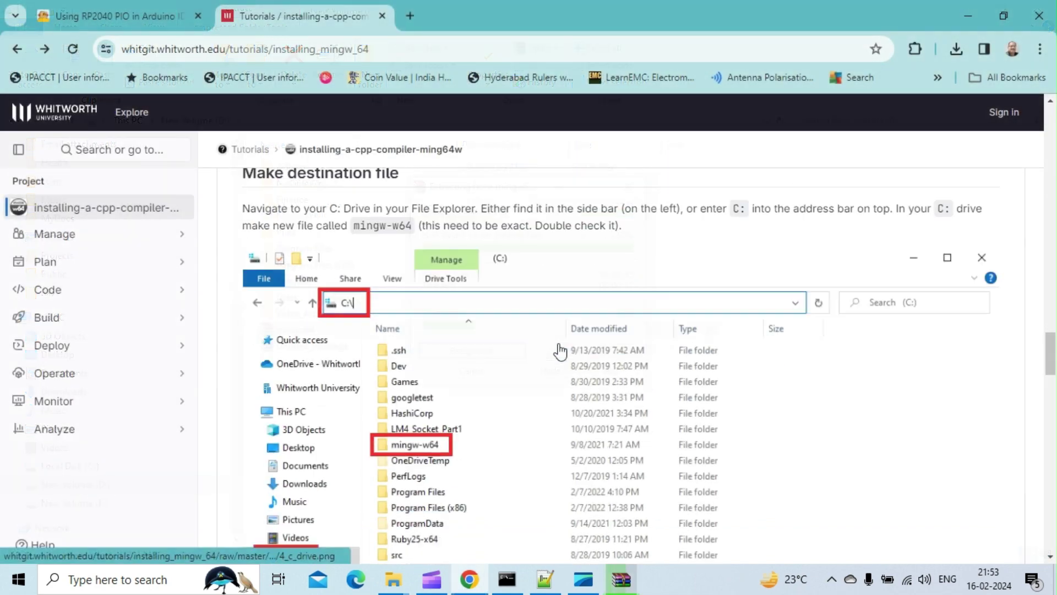
{"action": "scroll", "coordinate": [560, 350], "scroll_direction": "down", "scroll_amount": 5}
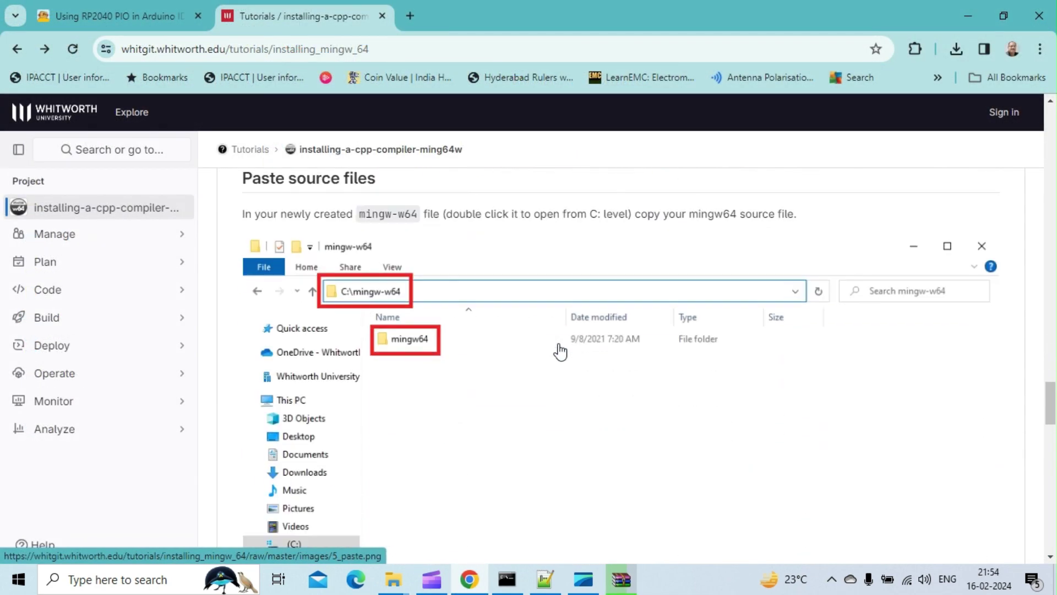
{"action": "scroll", "coordinate": [559, 351], "scroll_direction": "down", "scroll_amount": 2}
{"action": "scroll", "coordinate": [560, 351], "scroll_direction": "down", "scroll_amount": 2}
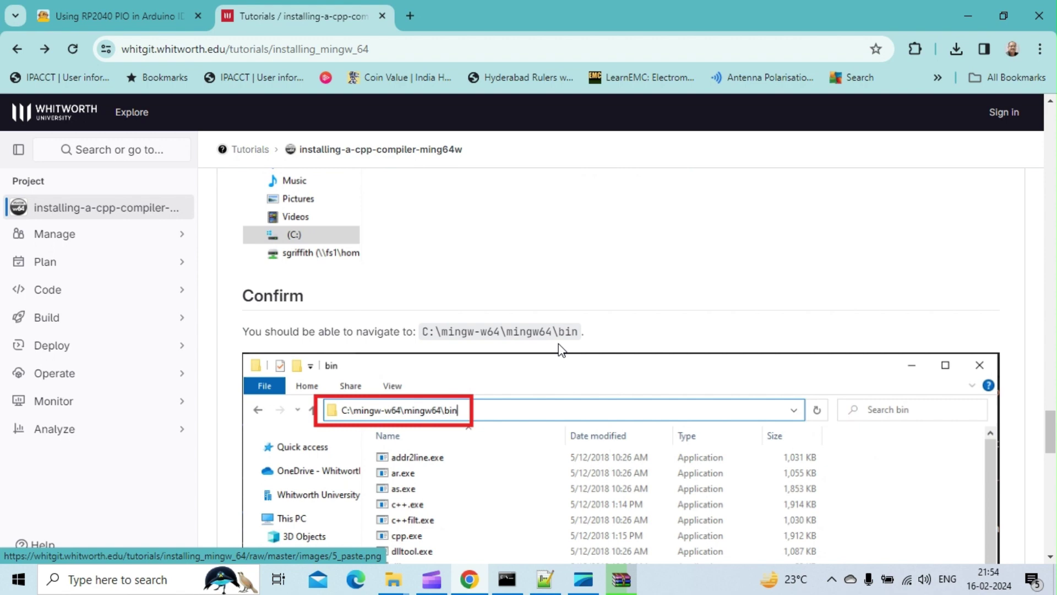
{"action": "scroll", "coordinate": [559, 351], "scroll_direction": "down", "scroll_amount": 1}
{"action": "scroll", "coordinate": [559, 350], "scroll_direction": "down", "scroll_amount": 1}
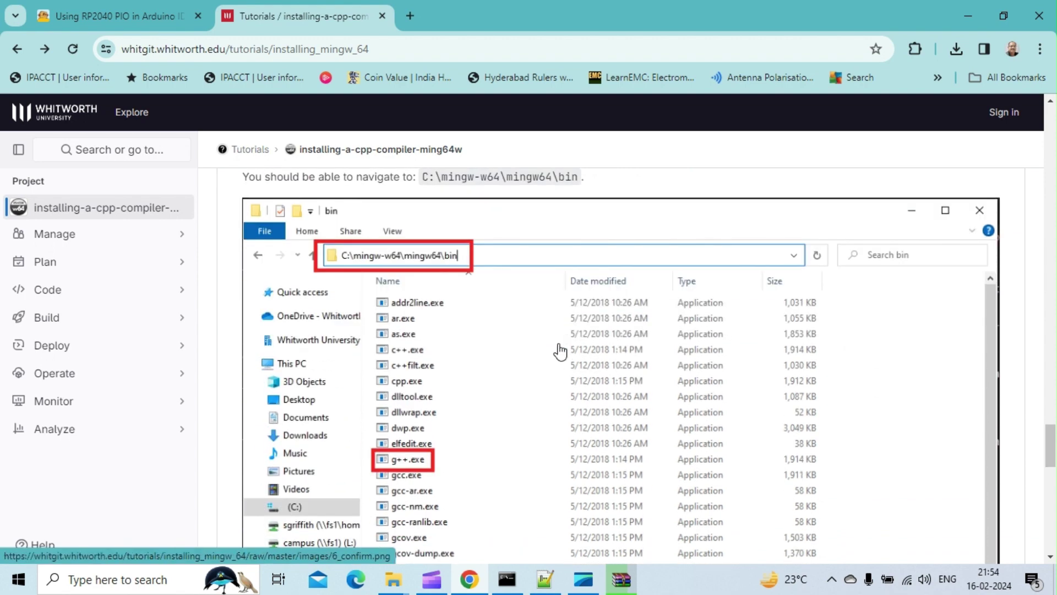
{"action": "scroll", "coordinate": [559, 351], "scroll_direction": "down", "scroll_amount": 3}
{"action": "scroll", "coordinate": [559, 350], "scroll_direction": "up", "scroll_amount": 3}
{"action": "scroll", "coordinate": [559, 350], "scroll_direction": "up", "scroll_amount": 1}
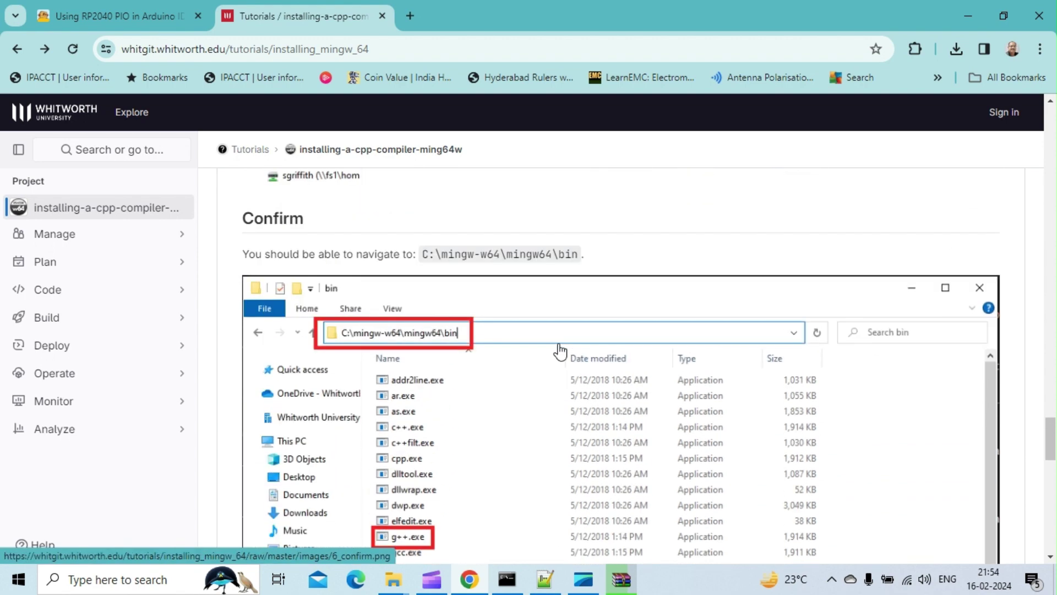
{"action": "scroll", "coordinate": [559, 350], "scroll_direction": "down", "scroll_amount": 4}
{"action": "scroll", "coordinate": [559, 350], "scroll_direction": "down", "scroll_amount": 1}
{"action": "scroll", "coordinate": [559, 350], "scroll_direction": "down", "scroll_amount": 1}
{"action": "scroll", "coordinate": [559, 351], "scroll_direction": "down", "scroll_amount": 3}
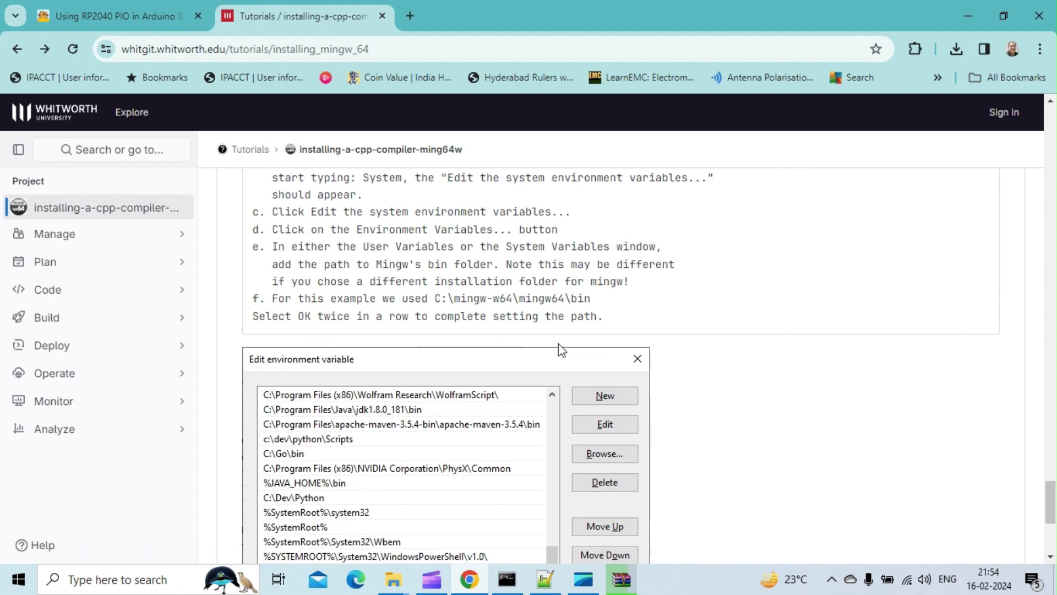
{"action": "scroll", "coordinate": [559, 344], "scroll_direction": "down", "scroll_amount": 2}
{"action": "scroll", "coordinate": [559, 351], "scroll_direction": "up", "scroll_amount": 1}
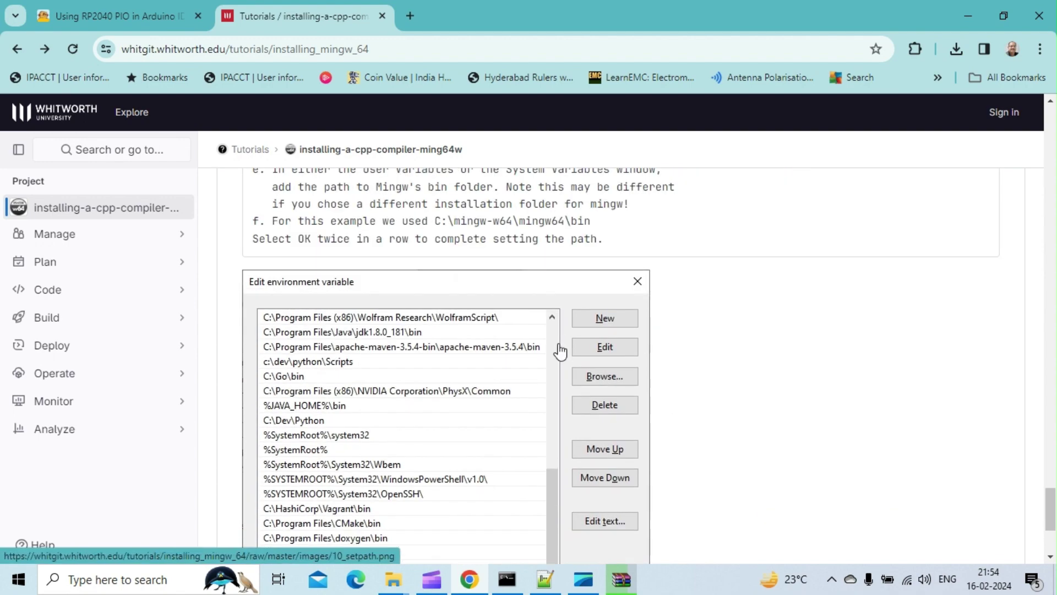
{"action": "scroll", "coordinate": [558, 349], "scroll_direction": "up", "scroll_amount": 1}
{"action": "scroll", "coordinate": [559, 344], "scroll_direction": "up", "scroll_amount": 1}
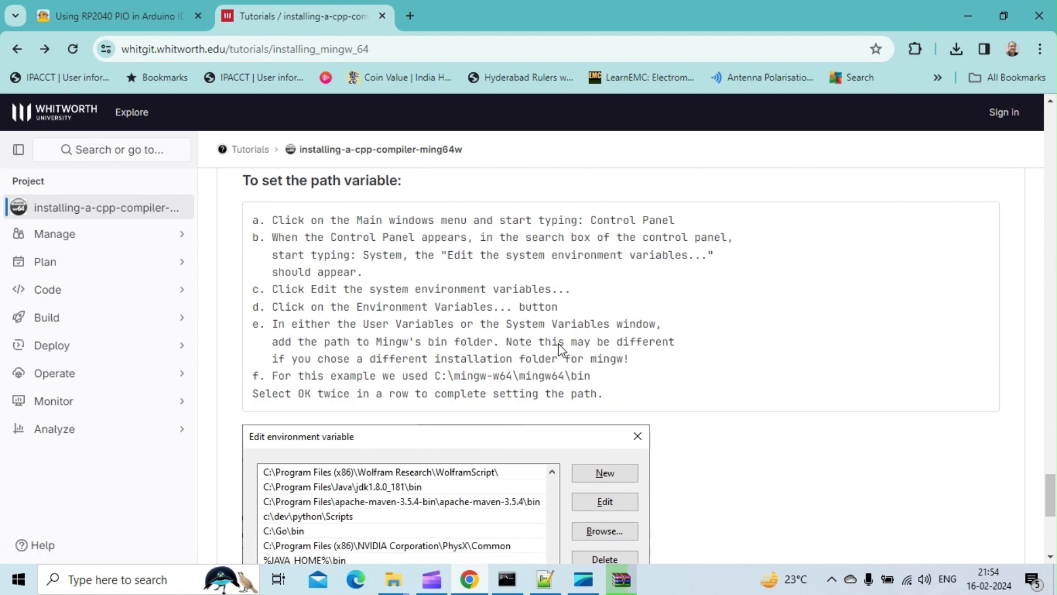
{"action": "scroll", "coordinate": [558, 344], "scroll_direction": "up", "scroll_amount": 1}
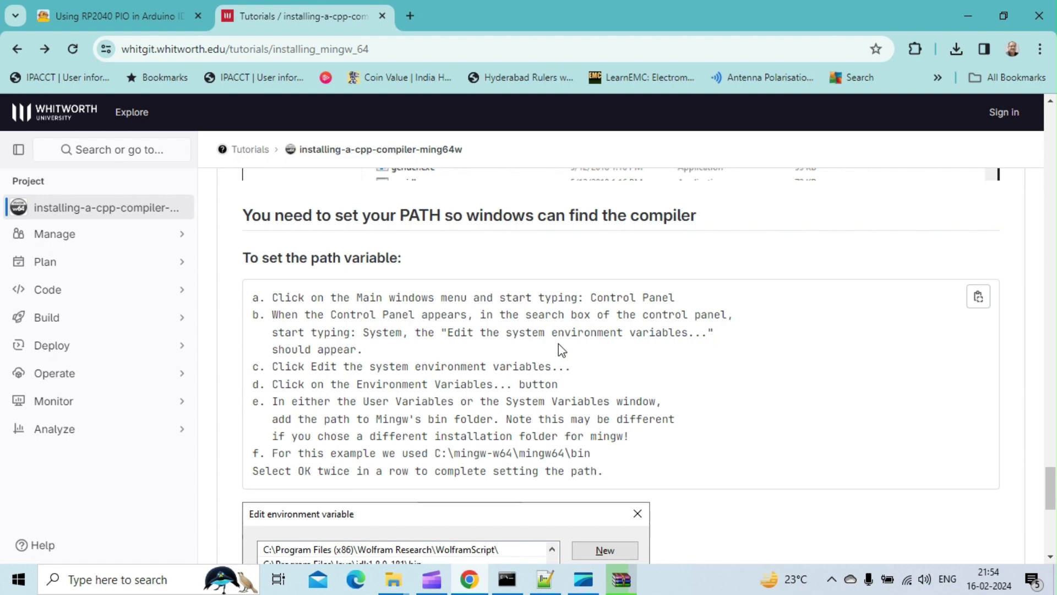
{"action": "scroll", "coordinate": [559, 349], "scroll_direction": "down", "scroll_amount": 3}
{"action": "scroll", "coordinate": [559, 349], "scroll_direction": "down", "scroll_amount": 2}
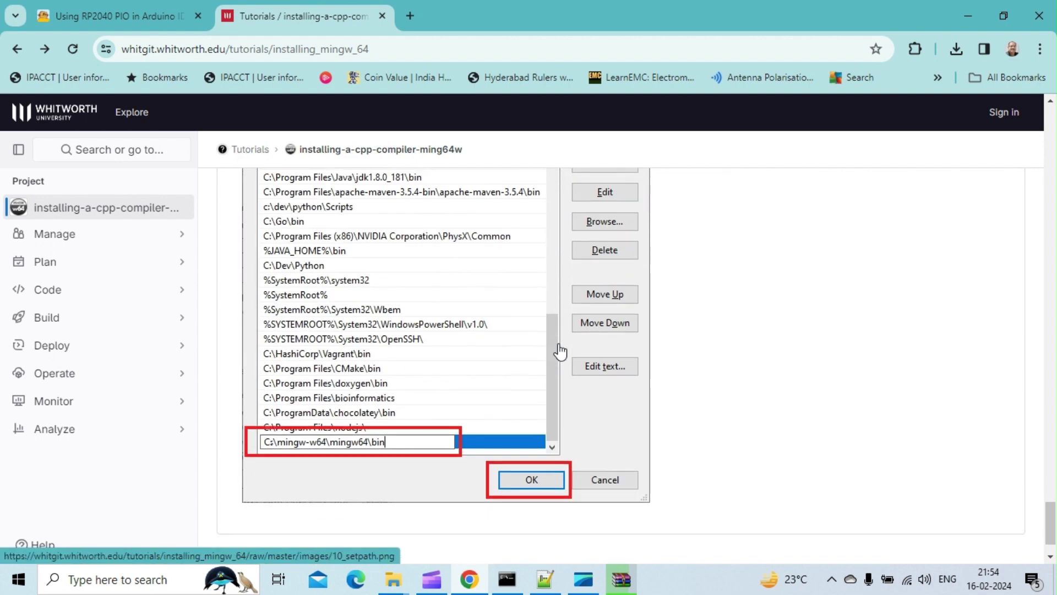
{"action": "scroll", "coordinate": [558, 350], "scroll_direction": "down", "scroll_amount": 1}
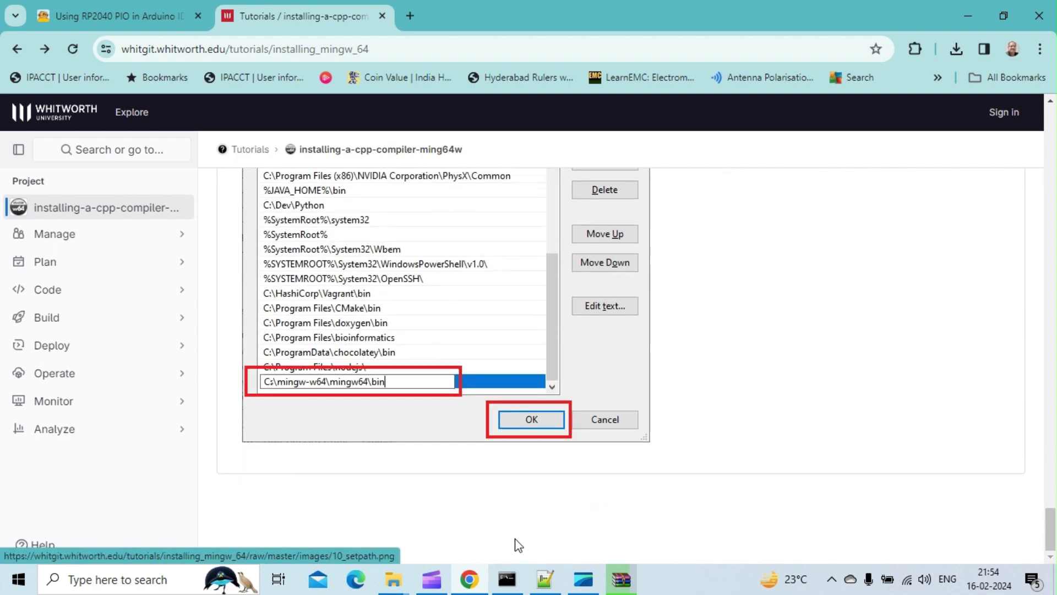
{"action": "left_click", "coordinate": [619, 578]}
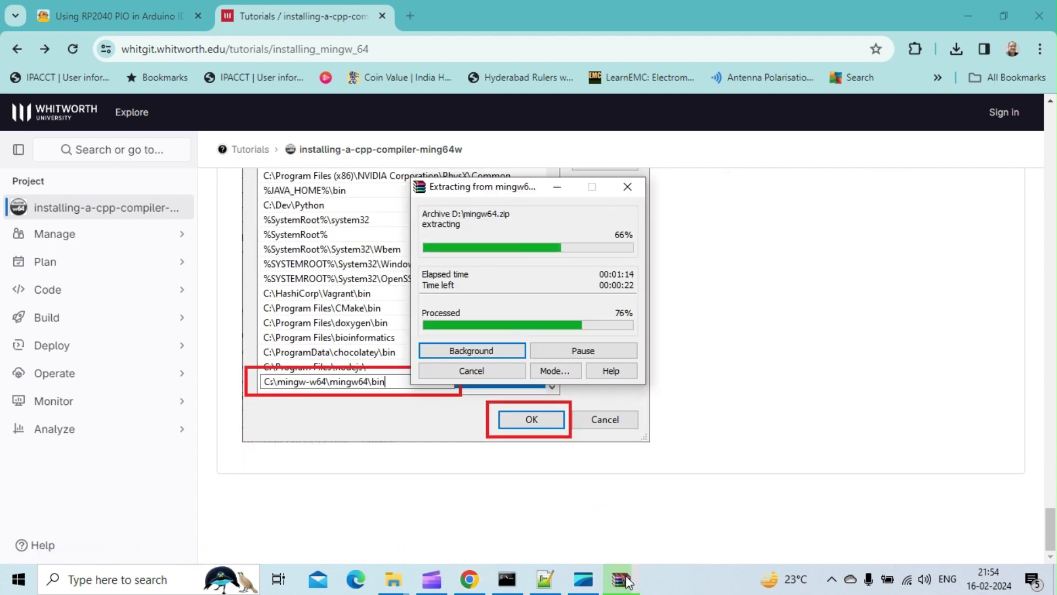
{"action": "left_click", "coordinate": [353, 513]}
{"action": "scroll", "coordinate": [354, 513], "scroll_direction": "up", "scroll_amount": 2}
{"action": "scroll", "coordinate": [354, 511], "scroll_direction": "up", "scroll_amount": 3}
{"action": "scroll", "coordinate": [354, 513], "scroll_direction": "up", "scroll_amount": 2}
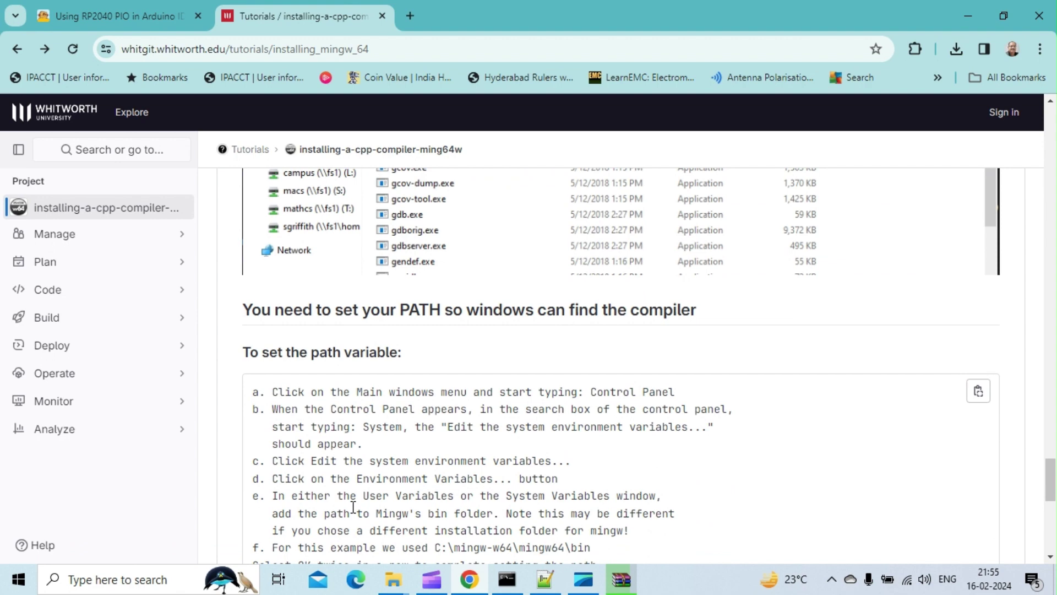
- Add D:\mingw64\bin as a new entry in the user Path variable and confirm it
{"action": "left_click", "coordinate": [621, 578]}
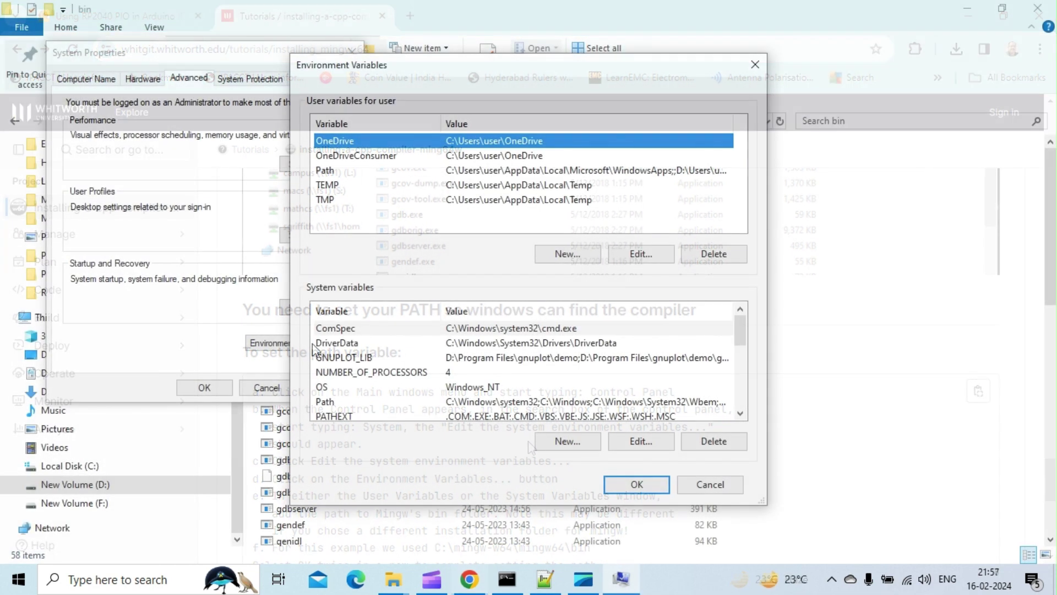
{"action": "left_click", "coordinate": [529, 174]}
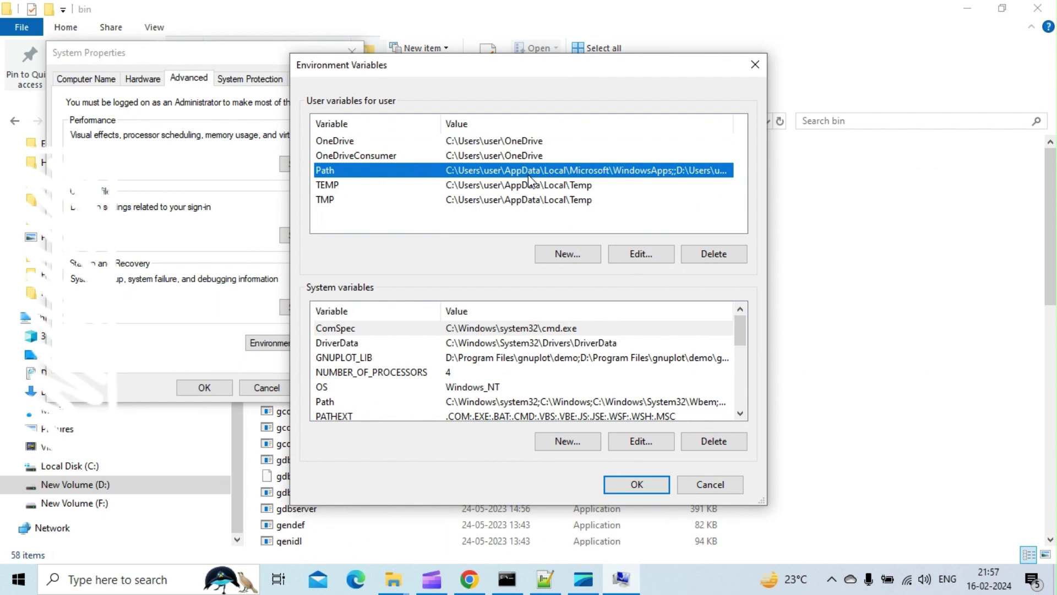
{"action": "left_click", "coordinate": [632, 255]}
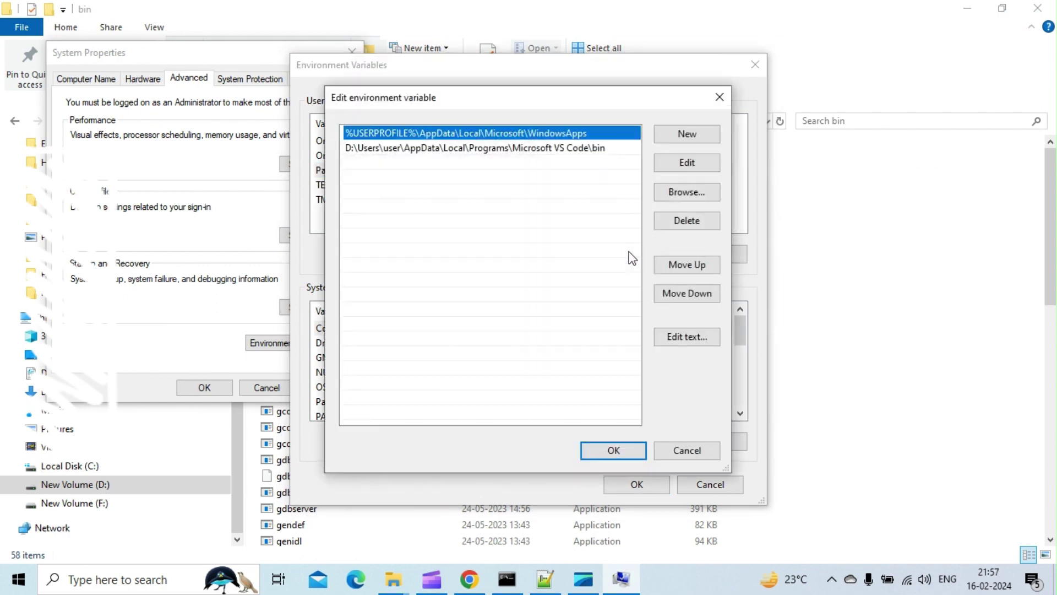
{"action": "left_click", "coordinate": [684, 137]}
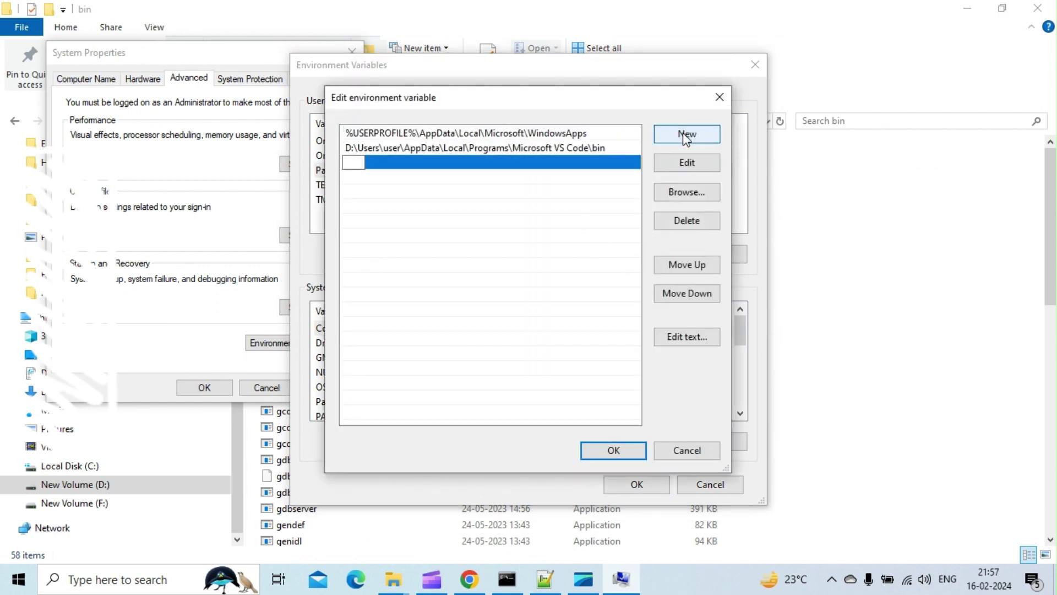
{"action": "type", "text": "D:\\mingw64\\bin"}
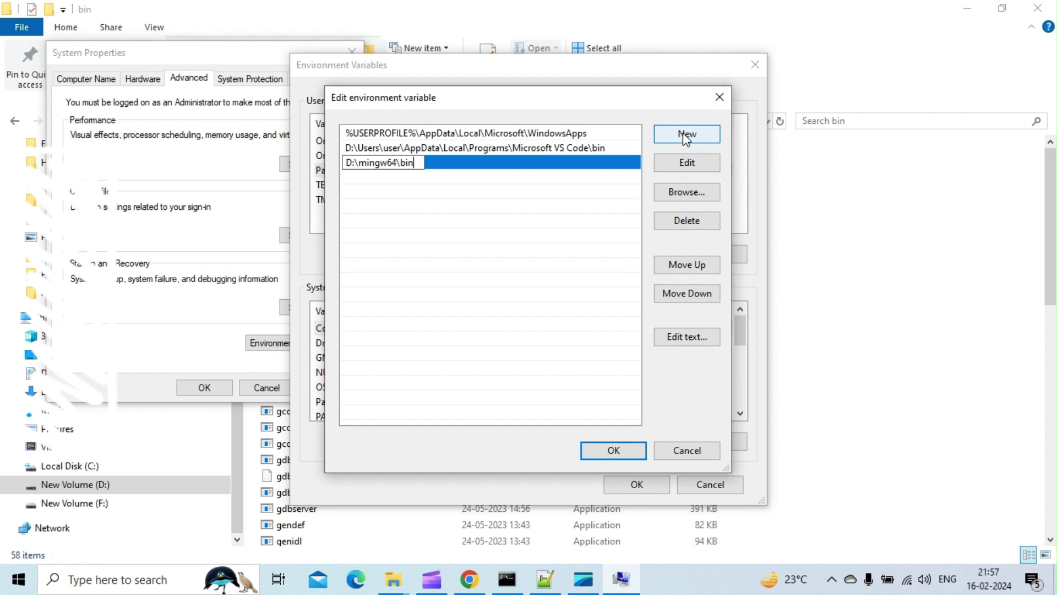
{"action": "left_click", "coordinate": [519, 275]}
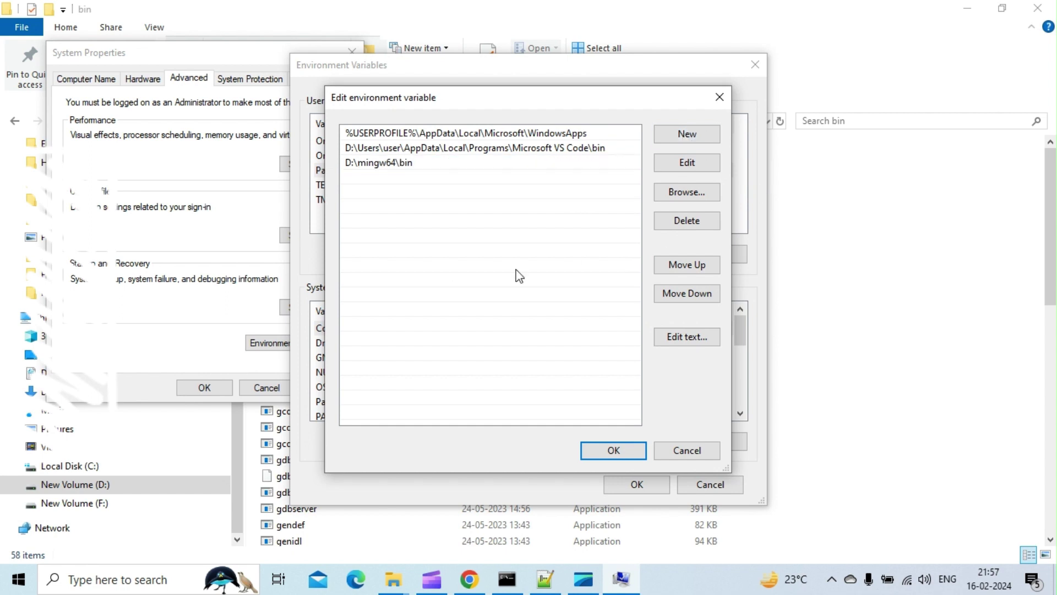
{"action": "left_click", "coordinate": [614, 453]}
- Add D:\mingw64\bin to the system Path variable and save the Environment Variables changes
{"action": "left_click", "coordinate": [334, 402]}
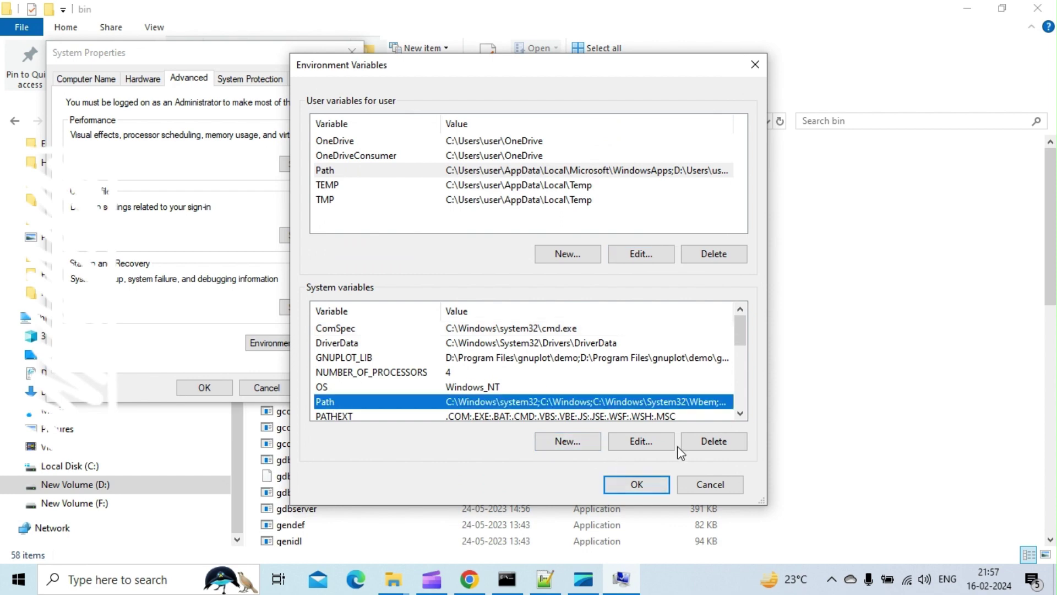
{"action": "left_click", "coordinate": [661, 440]}
{"action": "left_click", "coordinate": [685, 136]}
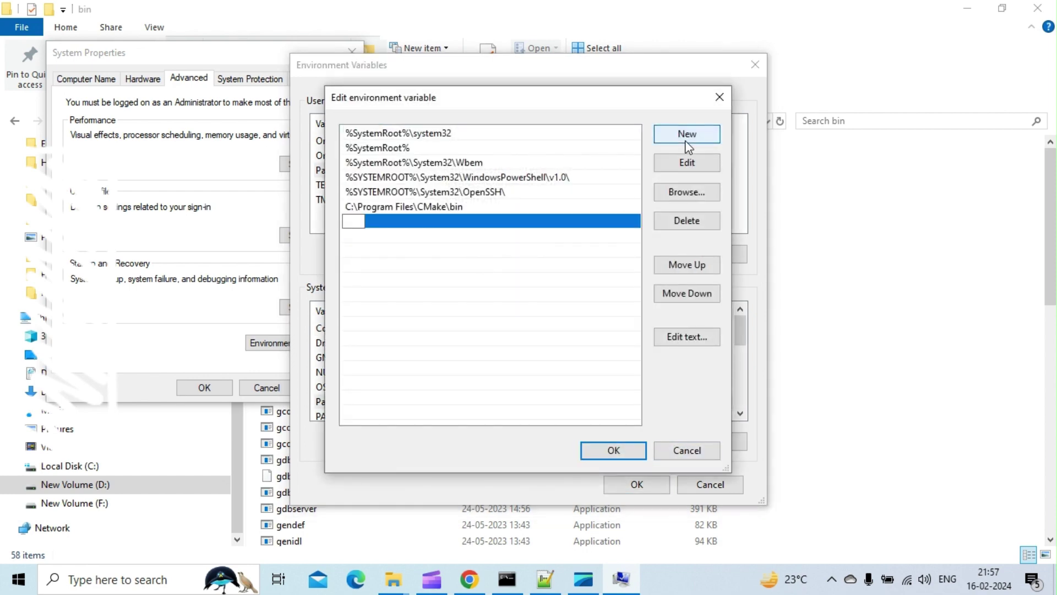
{"action": "type", "text": "D:\\mingw64\\bin"}
{"action": "left_click", "coordinate": [524, 299]}
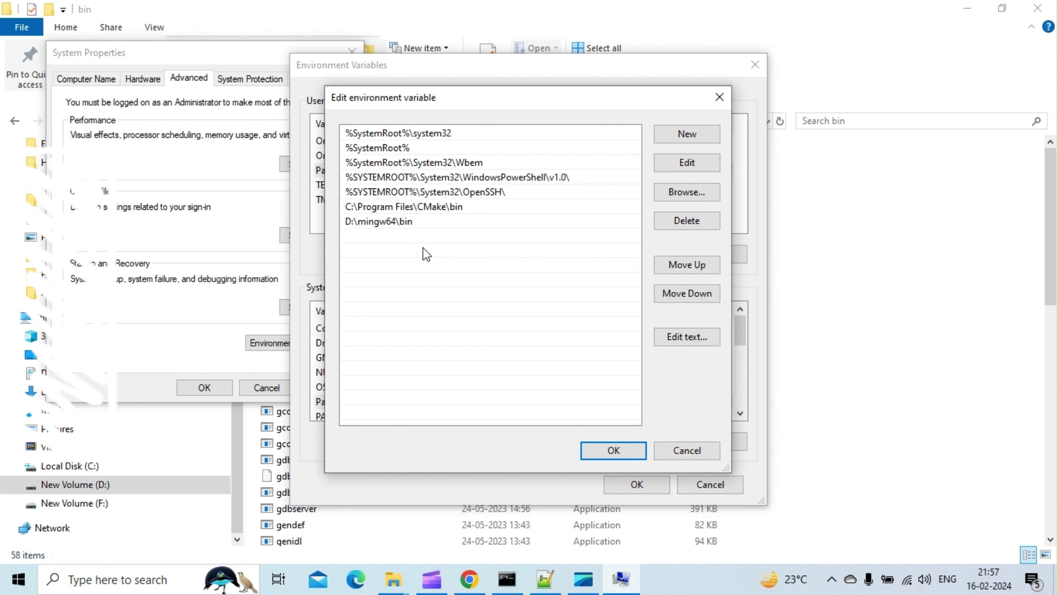
{"action": "left_click", "coordinate": [614, 451]}
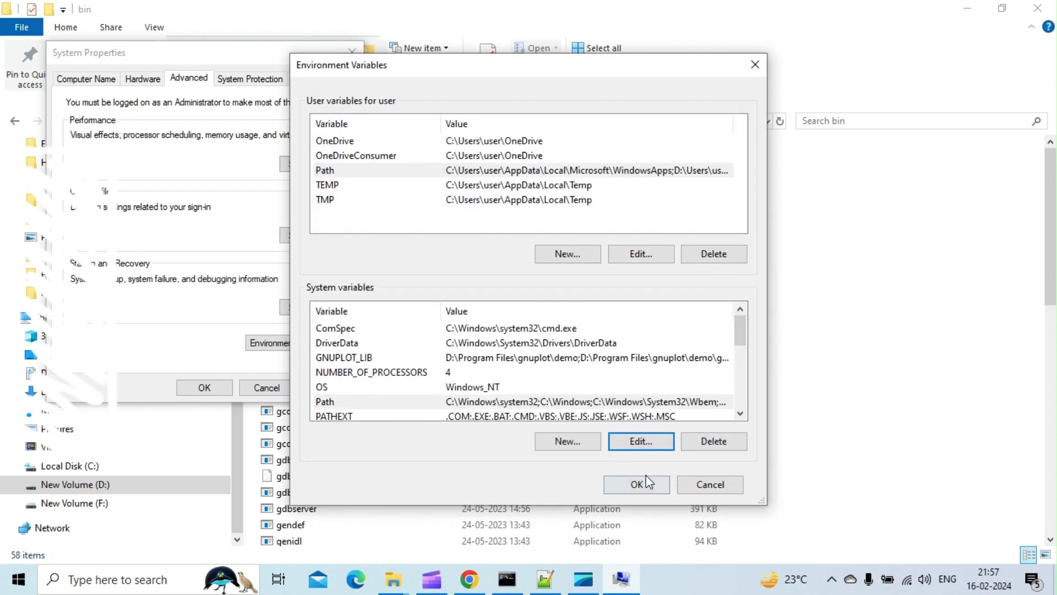
{"action": "left_click", "coordinate": [640, 485]}
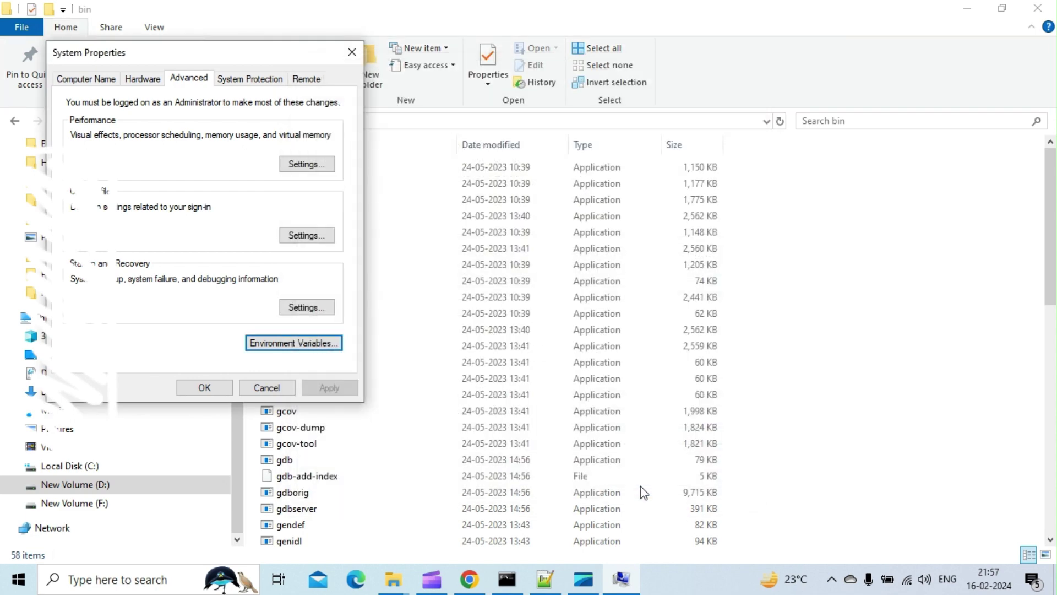
- Close System Properties and run mingw32-make in the build folder to compile pioasm.exe
{"action": "left_click", "coordinate": [205, 388]}
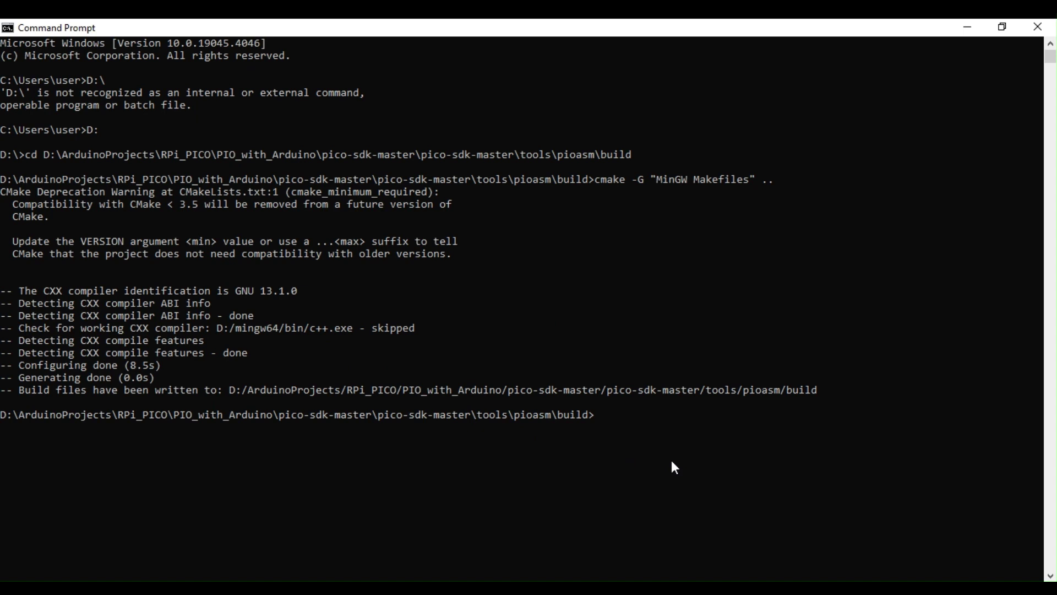
{"action": "type", "text": "min"}
{"action": "type", "text": "gw"}
{"action": "type", "text": "3"}
{"action": "type", "text": "2-make"}
{"action": "key", "text": "Return"}
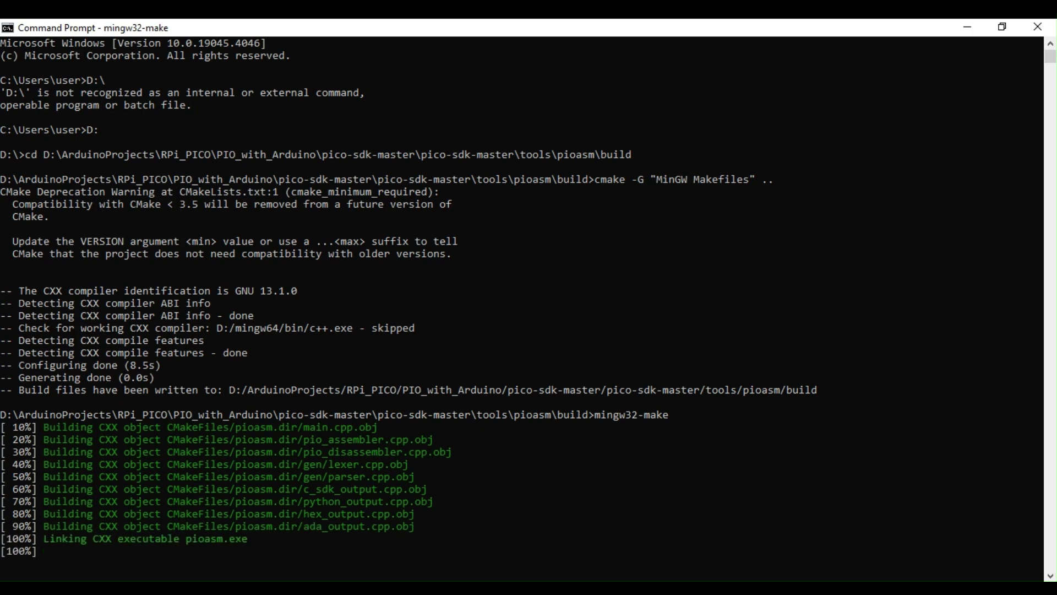
{"action": "key", "text": "alt+Tab"}
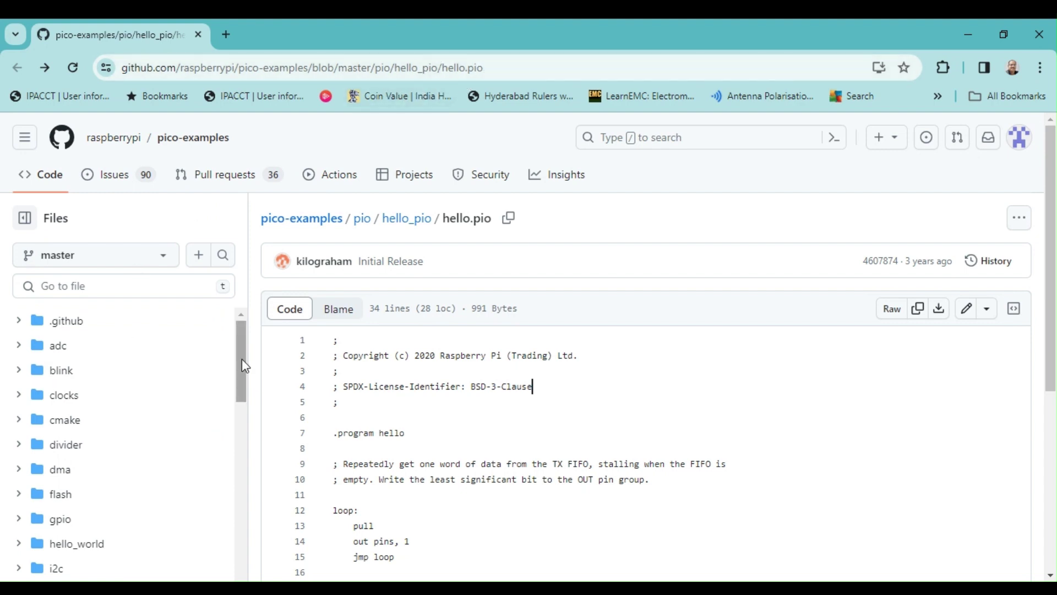
{"action": "left_click_drag", "start_coordinate": [240, 356], "coordinate": [260, 443]}
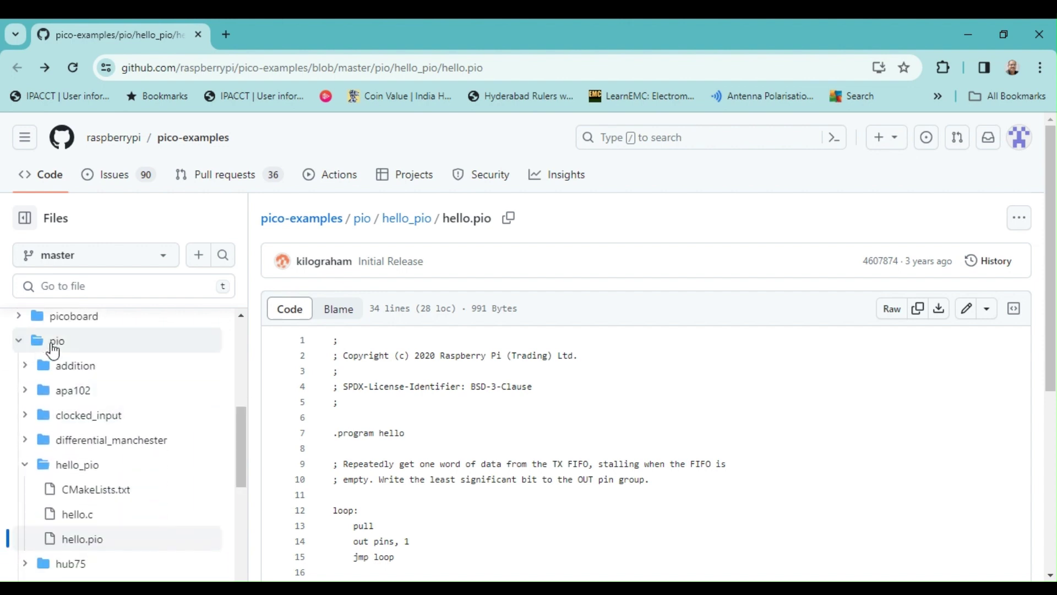
{"action": "left_click", "coordinate": [26, 351]}
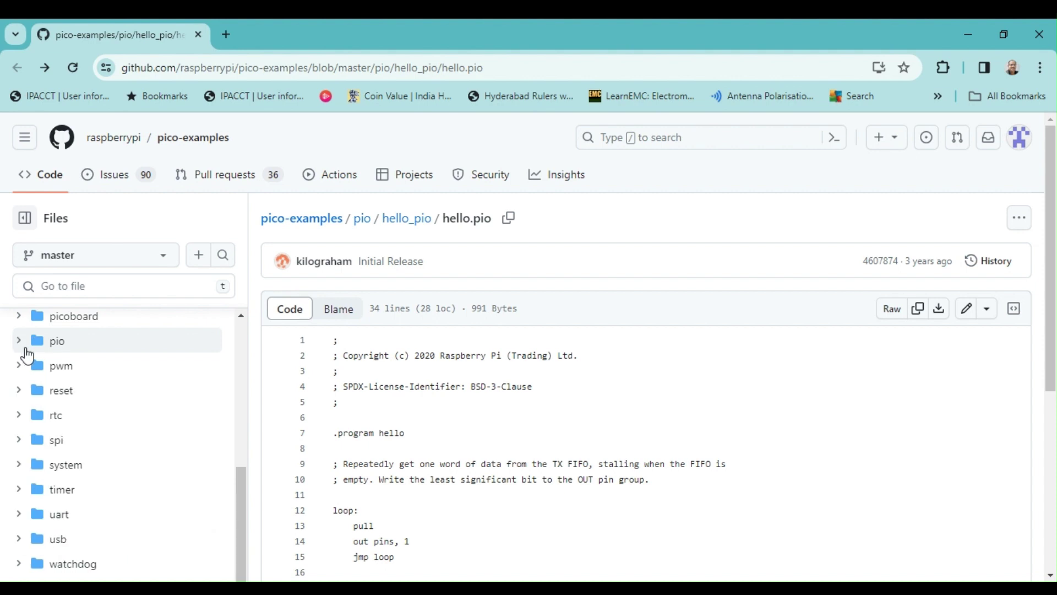
{"action": "left_click", "coordinate": [21, 343]}
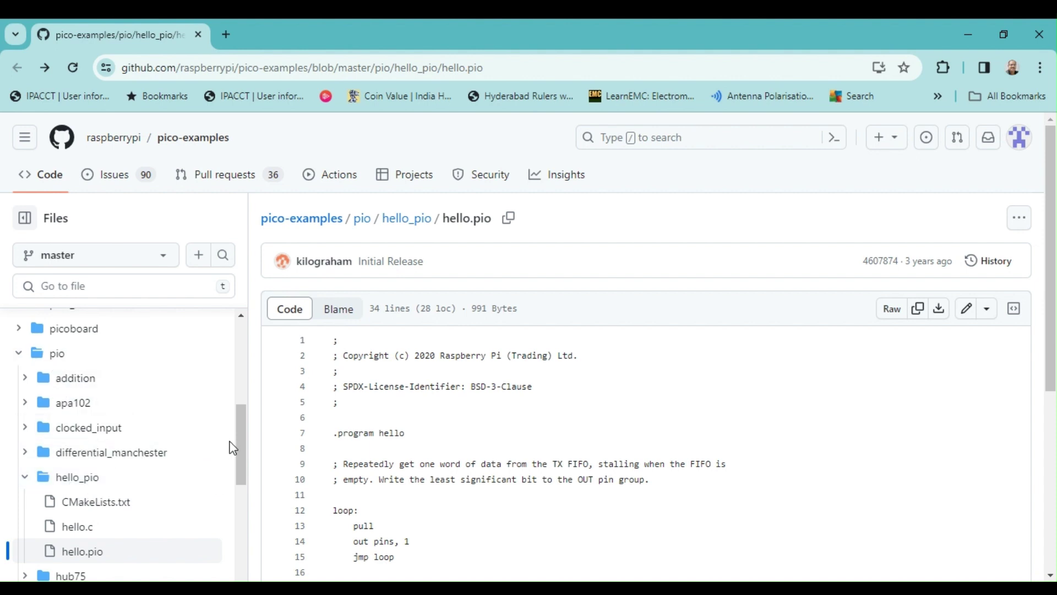
{"action": "left_click_drag", "start_coordinate": [243, 443], "coordinate": [246, 468]}
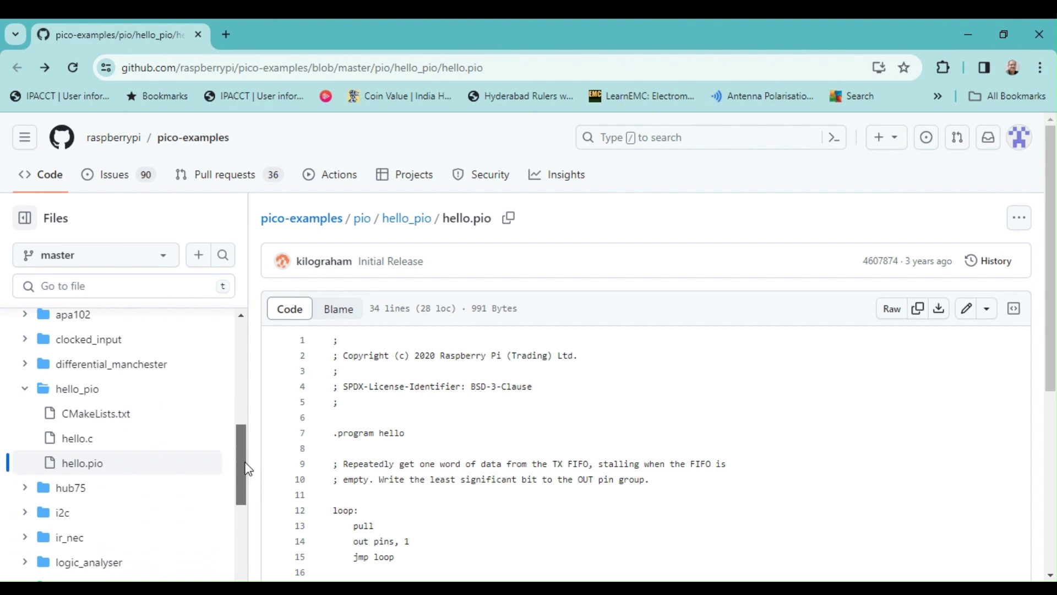
{"action": "left_click", "coordinate": [99, 417]}
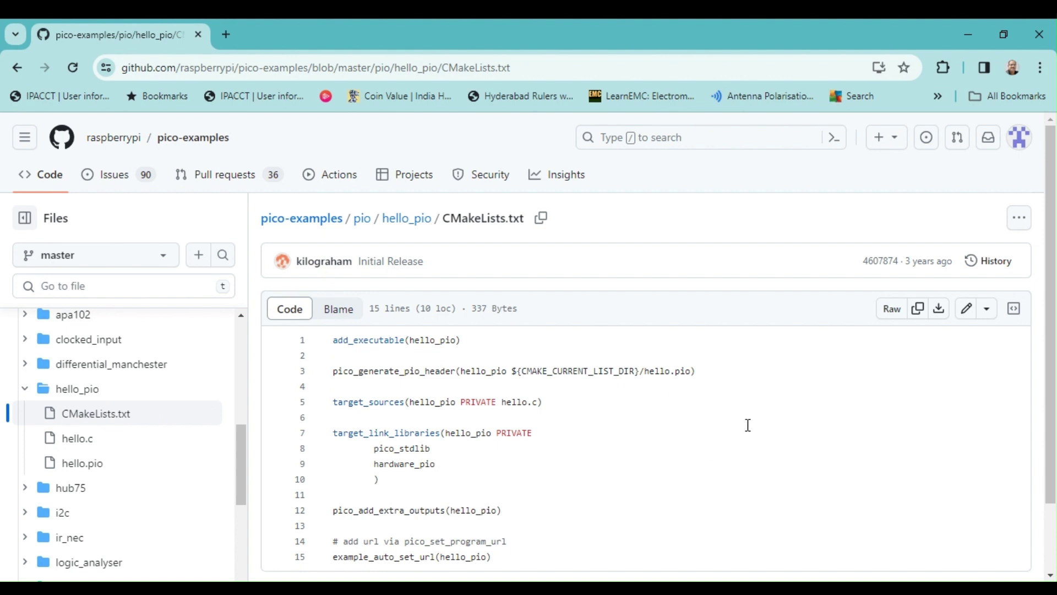
{"action": "scroll", "coordinate": [745, 429], "scroll_direction": "down", "scroll_amount": 2}
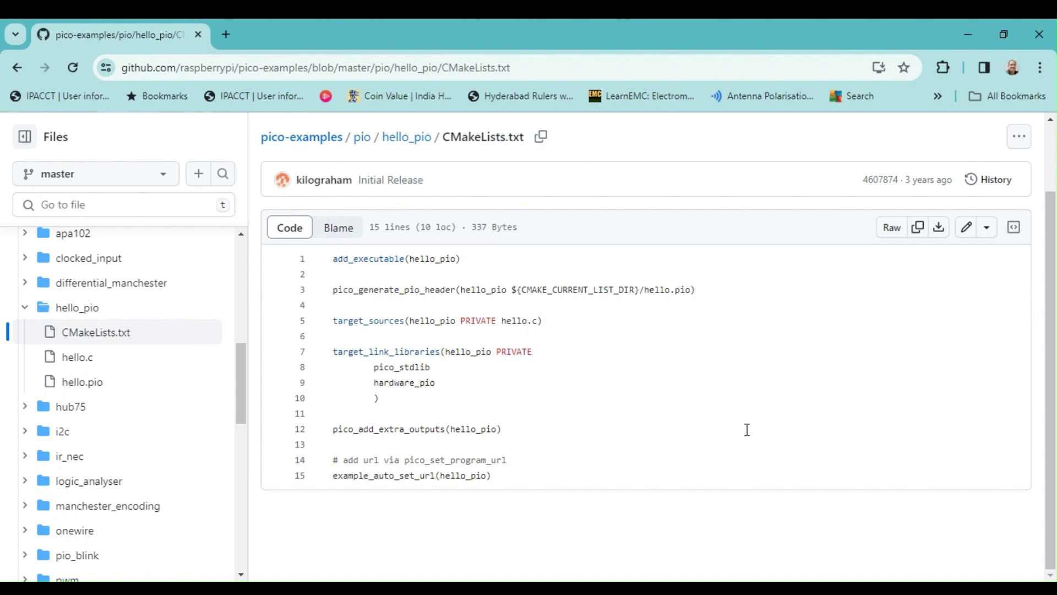
{"action": "left_click", "coordinate": [65, 361]}
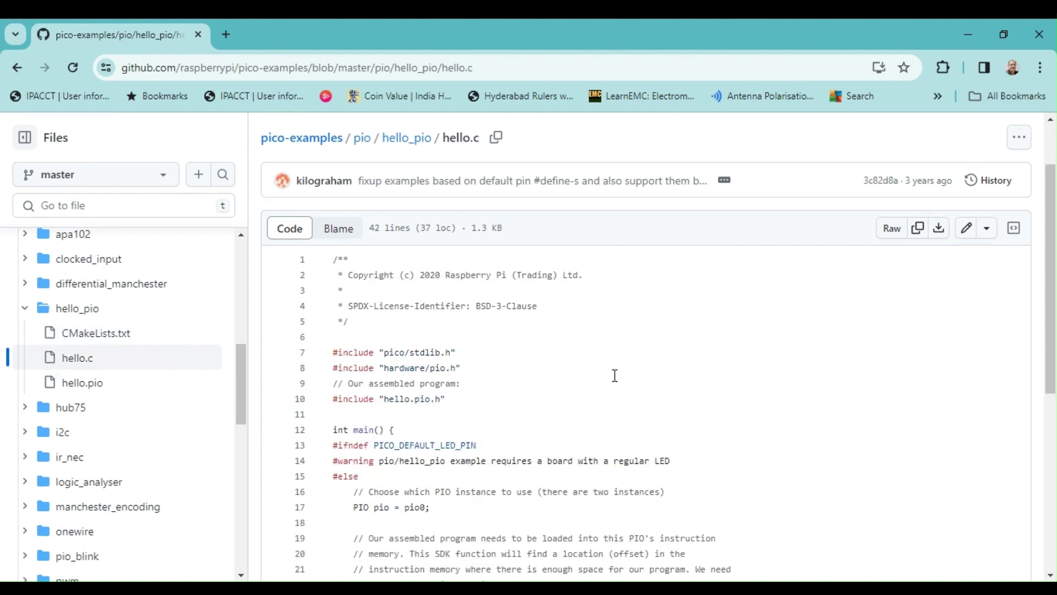
{"action": "scroll", "coordinate": [614, 373], "scroll_direction": "down", "scroll_amount": 1}
{"action": "scroll", "coordinate": [614, 376], "scroll_direction": "down", "scroll_amount": 2}
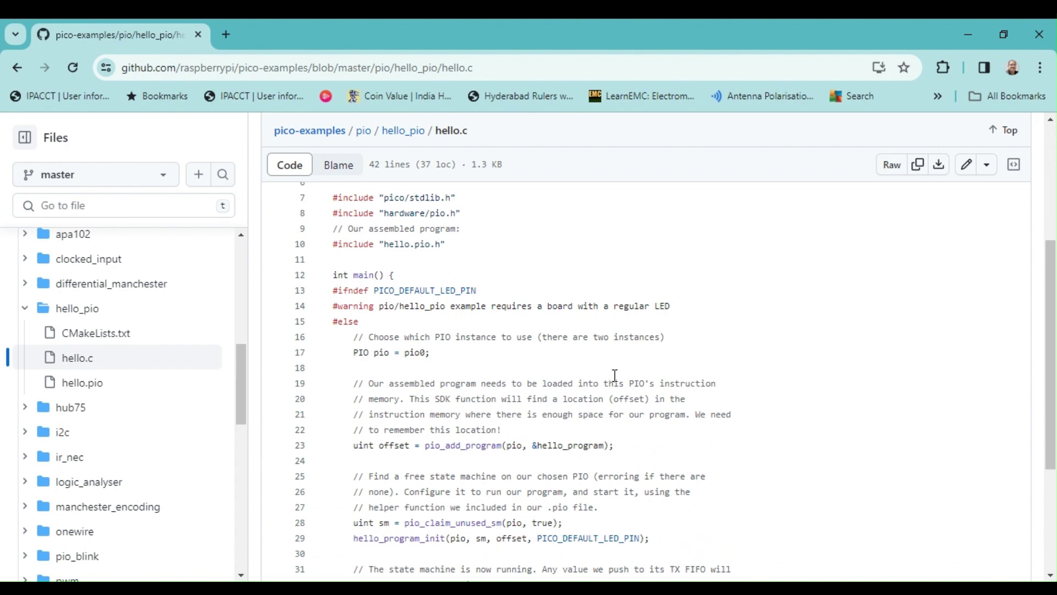
{"action": "scroll", "coordinate": [614, 376], "scroll_direction": "down", "scroll_amount": 1}
{"action": "scroll", "coordinate": [614, 373], "scroll_direction": "down", "scroll_amount": 2}
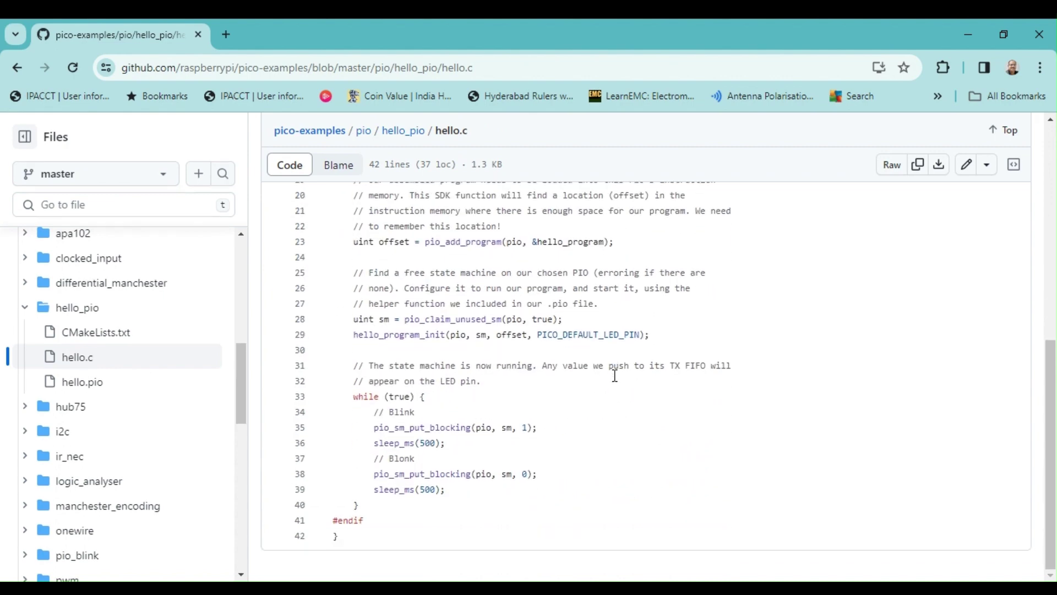
{"action": "left_click", "coordinate": [74, 382]}
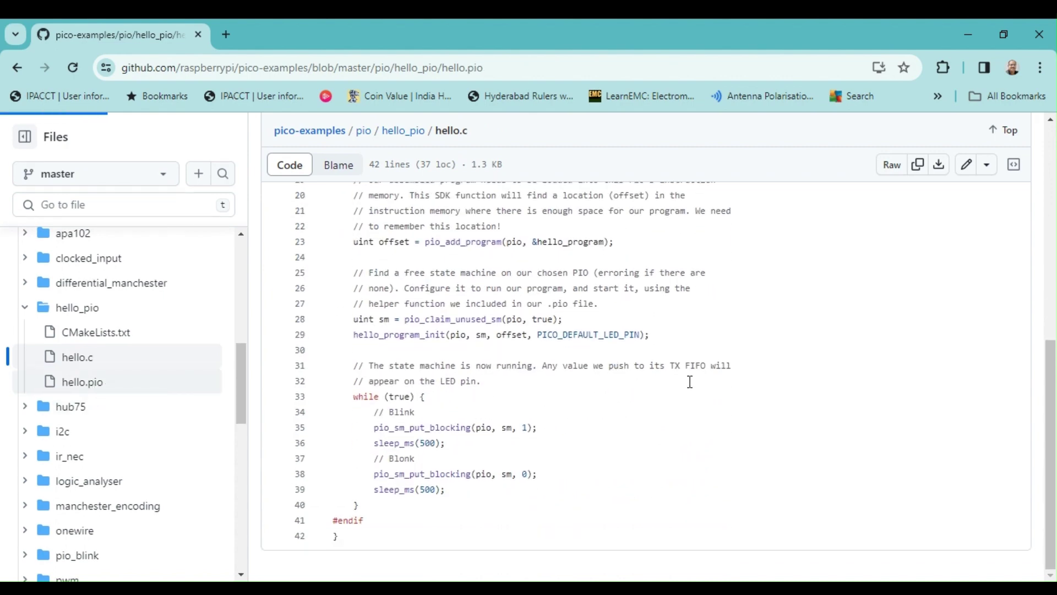
{"action": "scroll", "coordinate": [691, 382], "scroll_direction": "down", "scroll_amount": 1}
{"action": "scroll", "coordinate": [690, 383], "scroll_direction": "down", "scroll_amount": 2}
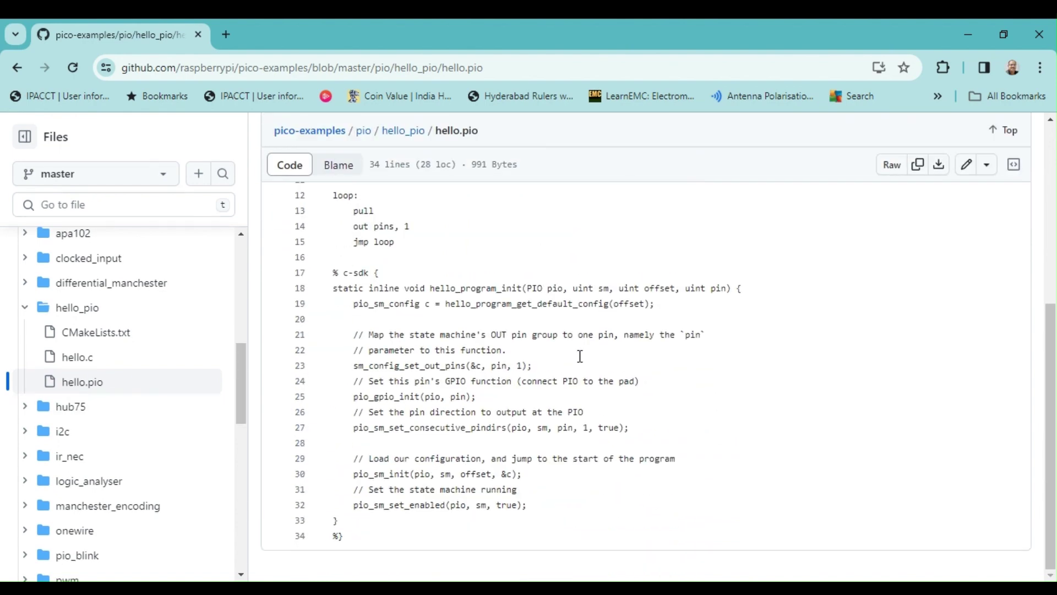
{"action": "scroll", "coordinate": [579, 355], "scroll_direction": "up", "scroll_amount": 2}
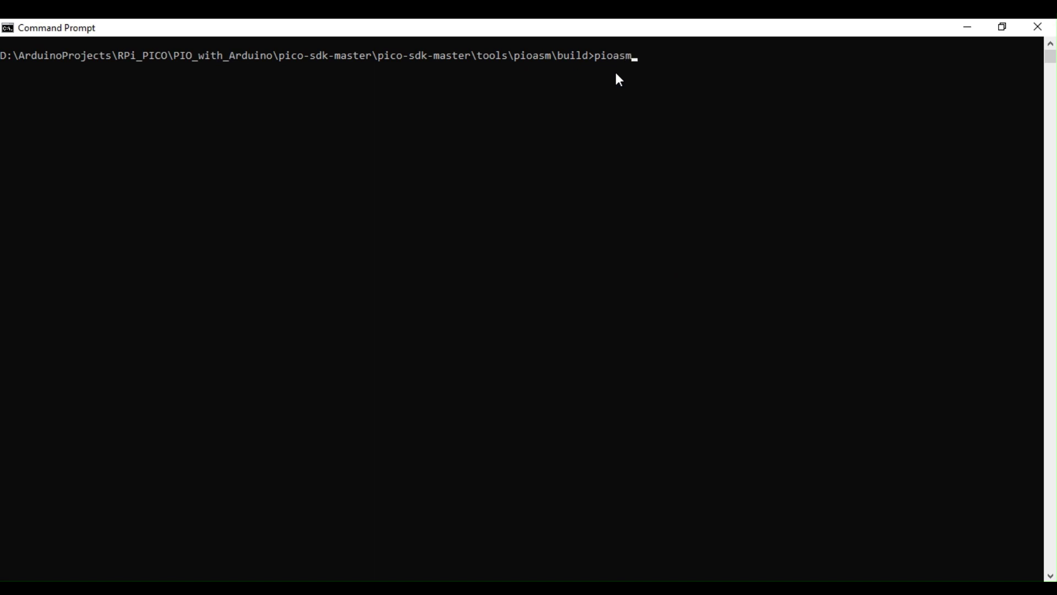
{"action": "type", "text": ".exe"}
- Paste the PIO_with_Arduino path as pioasm.exe's hello.pio input and trim the duplicated text
{"action": "right_click", "coordinate": [667, 60]}
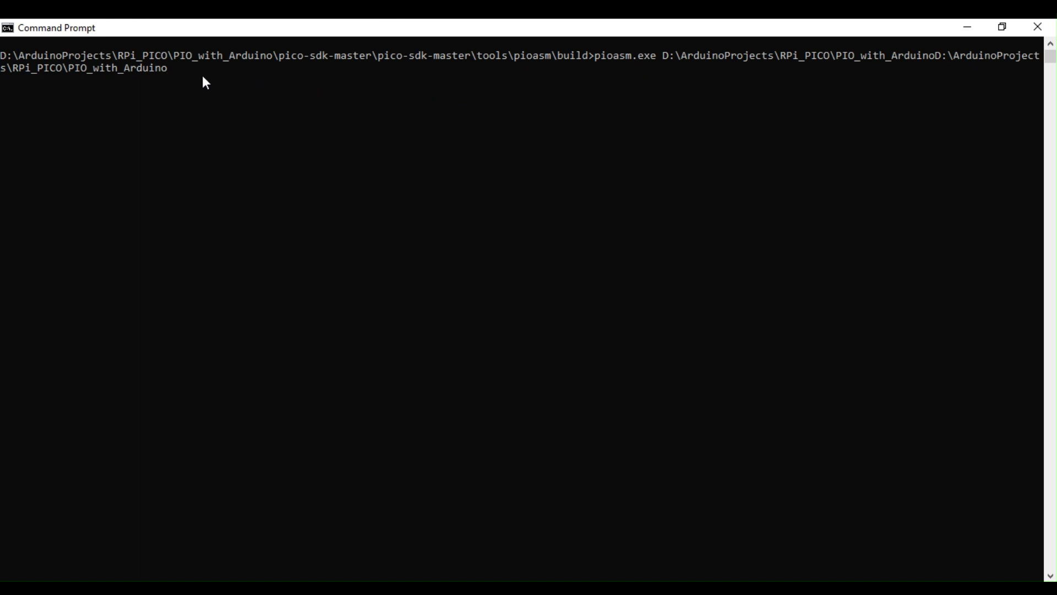
{"action": "key", "text": "BackSpace"}
{"action": "key", "text": "BackSpace"}
{"action": "key", "text": "BackSpace"}
{"action": "key", "text": "BackSpace"}
{"action": "key", "text": "BackSpace"}
{"action": "key", "text": "BackSpace"}
{"action": "key", "text": "BackSpace"}
{"action": "key", "text": "BackSpace"}
{"action": "key", "text": "BackSpace"}
{"action": "key", "text": "BackSpace"}
{"action": "key", "text": "BackSpace"}
{"action": "key", "text": "BackSpace"}
{"action": "key", "text": "BackSpace"}
{"action": "key", "text": "BackSpace"}
{"action": "key", "text": "BackSpace"}
{"action": "key", "text": "BackSpace"}
{"action": "key", "text": "BackSpace"}
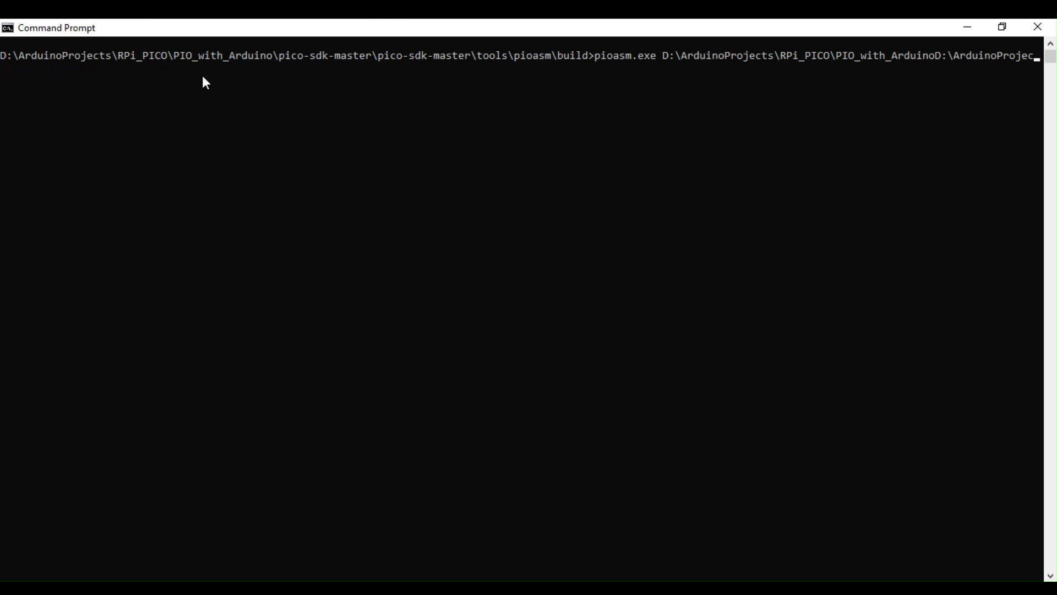
{"action": "key", "text": "BackSpace"}
{"action": "key", "text": "BackSpace"}
{"action": "key", "text": "BackSpace"}
{"action": "key", "text": "BackSpace"}
{"action": "key", "text": "BackSpace"}
{"action": "key", "text": "BackSpace"}
{"action": "key", "text": "BackSpace"}
{"action": "key", "text": "BackSpace"}
{"action": "key", "text": "BackSpace"}
{"action": "key", "text": "BackSpace"}
{"action": "key", "text": "BackSpace"}
{"action": "key", "text": "BackSpace"}
{"action": "key", "text": "BackSpace"}
{"action": "key", "text": "BackSpace"}
{"action": "key", "text": "BackSpace"}
{"action": "key", "text": "BackSpace"}
{"action": "type", "text": "hello"}
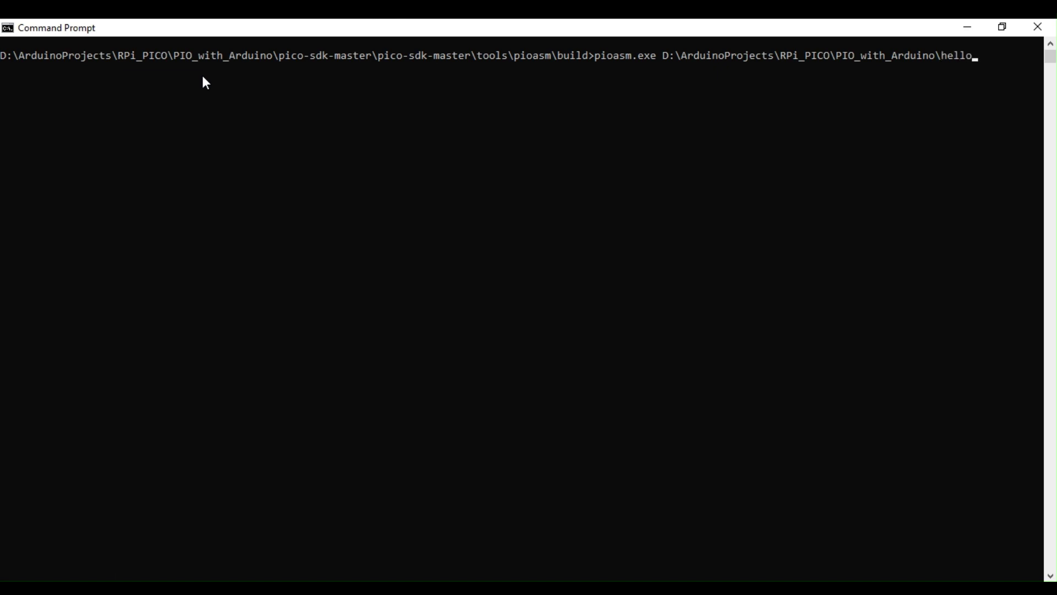
{"action": "type", "text": ".pio"}
- Add the hello.pio.h output path and run pioasm.exe to generate the header
{"action": "type", "text": "D:\\ArduinoProjects\\RPi_PICO\\PIO_with_Arduino"}
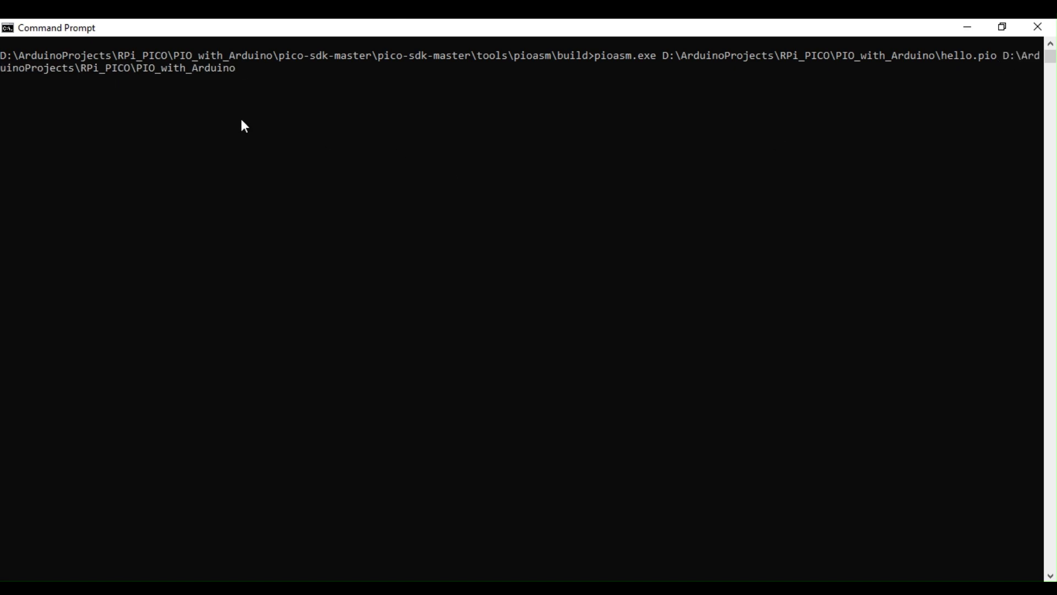
{"action": "type", "text": "\\hel"}
{"action": "type", "text": "lo.p"}
{"action": "type", "text": "io.h"}
{"action": "key", "text": "Return"}
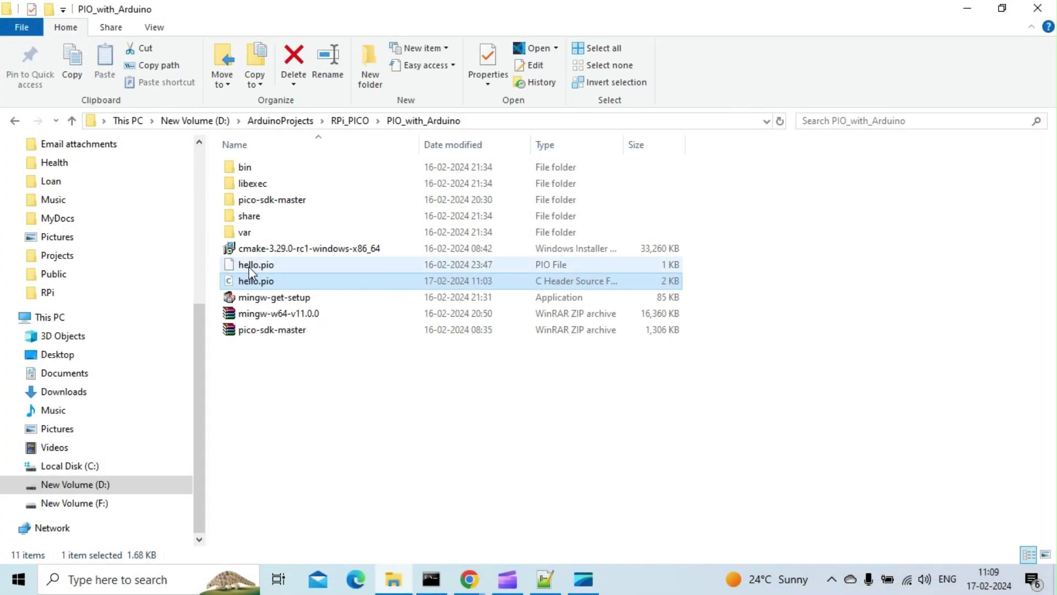
- Open the original hello.pio source with Edit with Notepad++
{"action": "left_click", "coordinate": [255, 269]}
{"action": "right_click", "coordinate": [255, 271]}
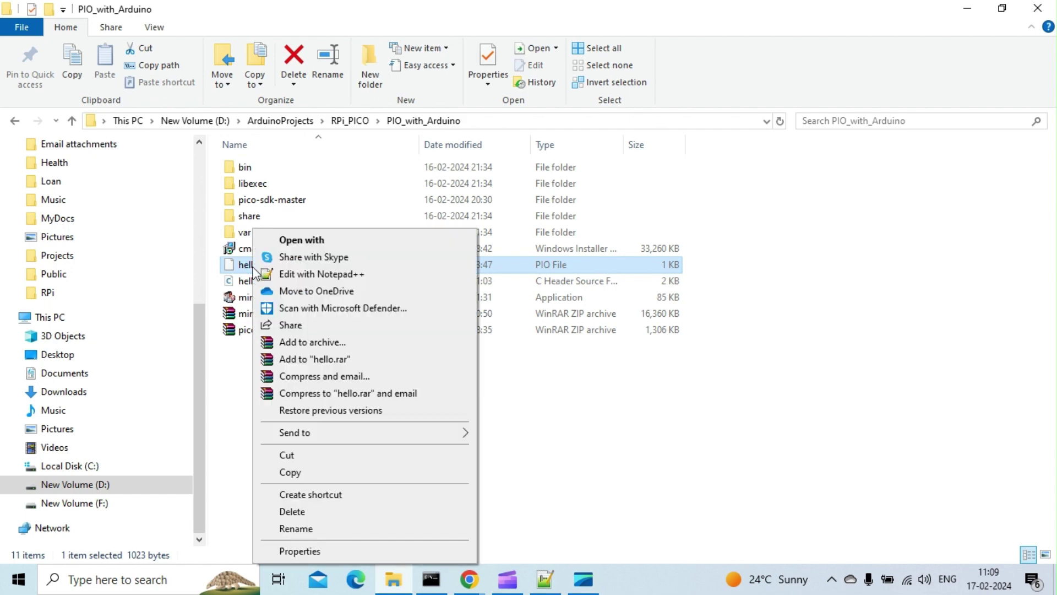
{"action": "left_click", "coordinate": [313, 278]}
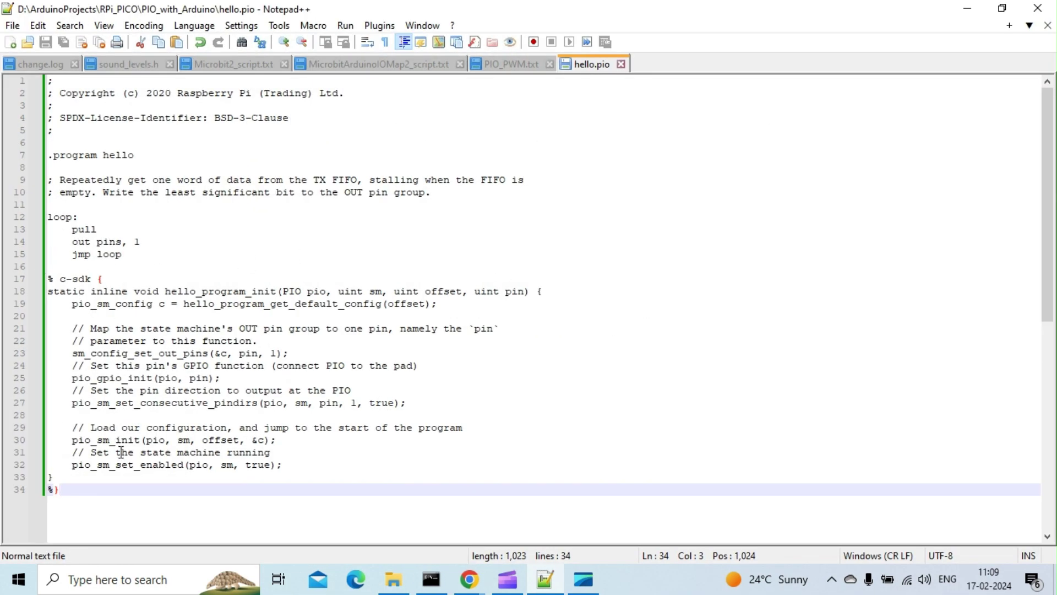
- Open the generated hello.pio.h header in Notepad++ from the PIO_with_Arduino folder
{"action": "left_click", "coordinate": [393, 579]}
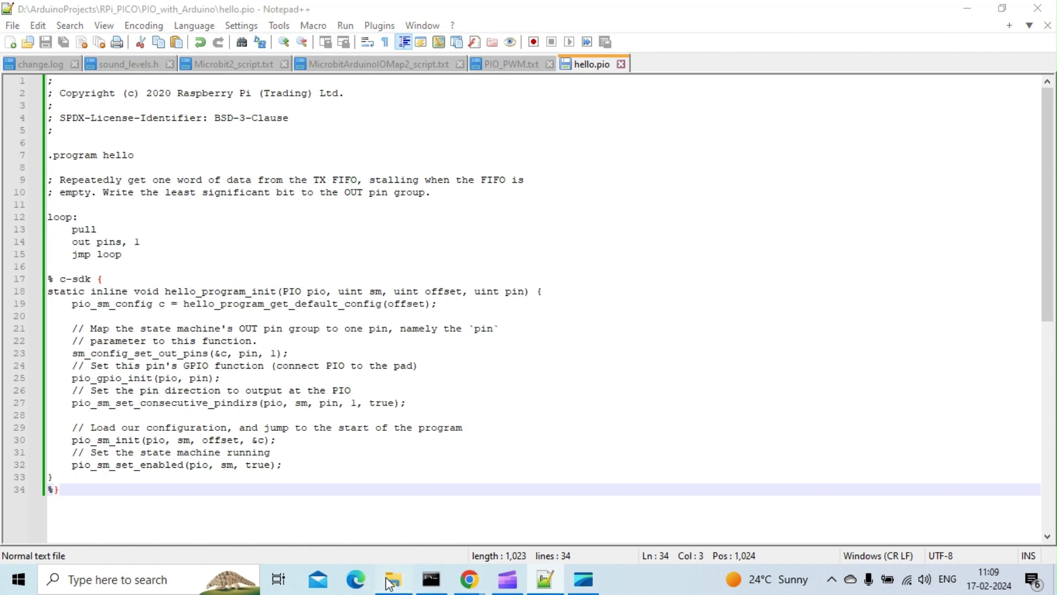
{"action": "left_click", "coordinate": [270, 282]}
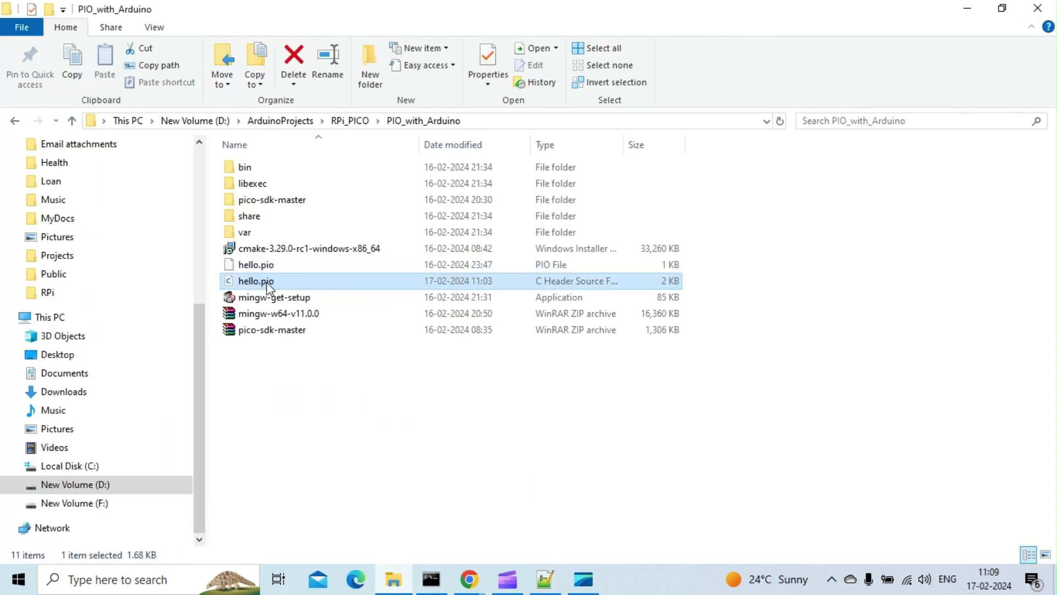
{"action": "right_click", "coordinate": [267, 281]}
{"action": "left_click", "coordinate": [323, 258]}
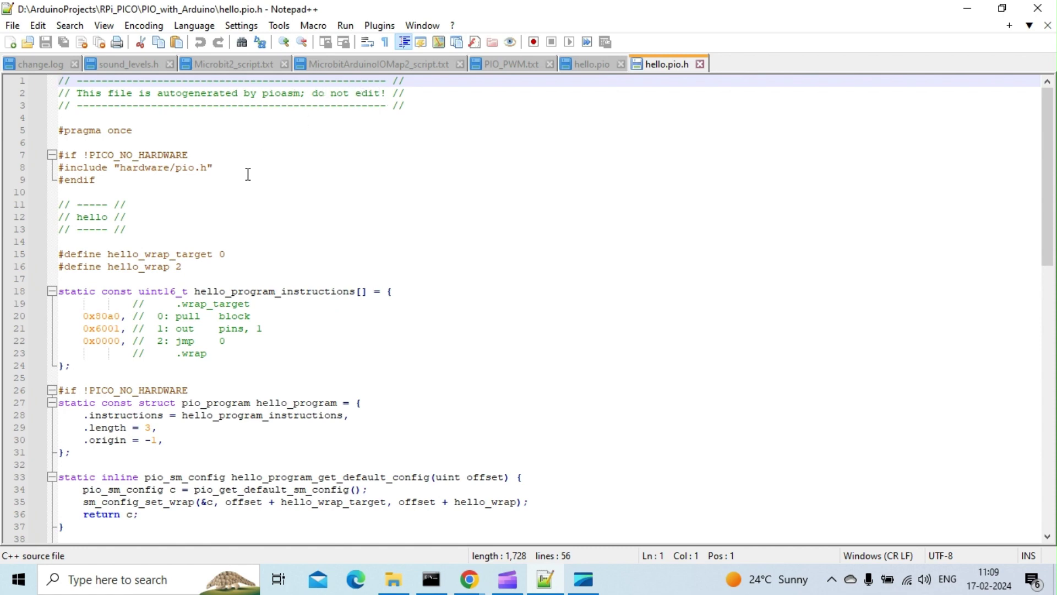
{"action": "scroll", "coordinate": [247, 174], "scroll_direction": "down", "scroll_amount": 1}
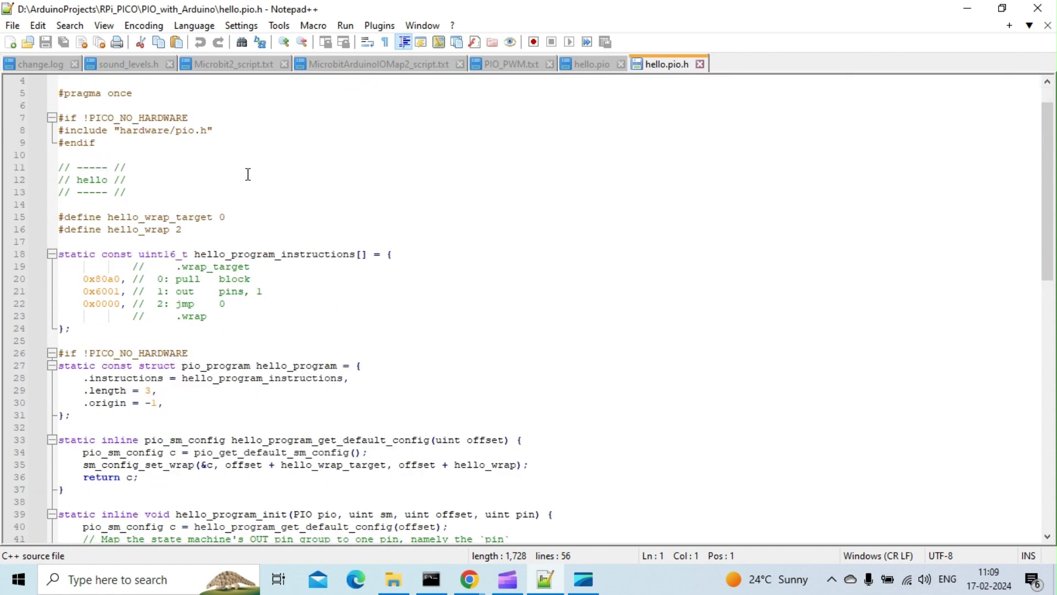
{"action": "scroll", "coordinate": [247, 174], "scroll_direction": "down", "scroll_amount": 1}
{"action": "scroll", "coordinate": [247, 174], "scroll_direction": "up", "scroll_amount": 2}
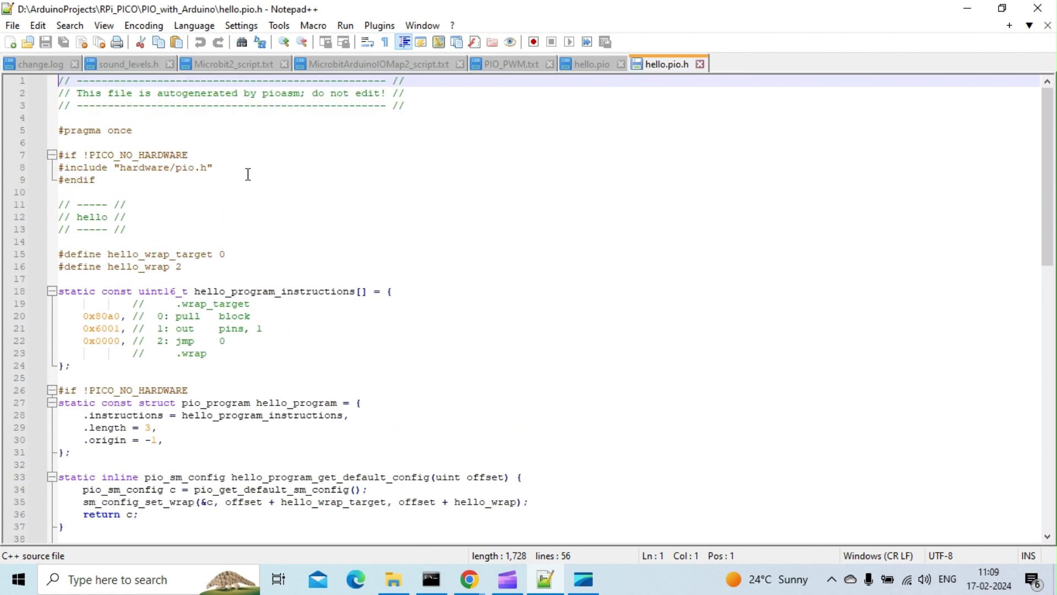
{"action": "scroll", "coordinate": [247, 174], "scroll_direction": "down", "scroll_amount": 1}
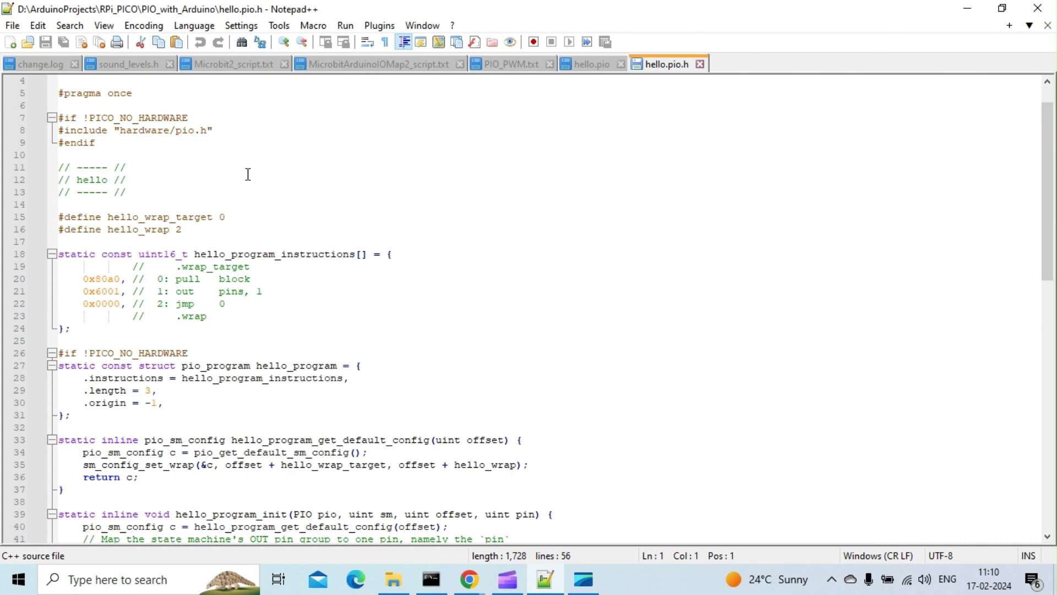
{"action": "scroll", "coordinate": [248, 173], "scroll_direction": "down", "scroll_amount": 1}
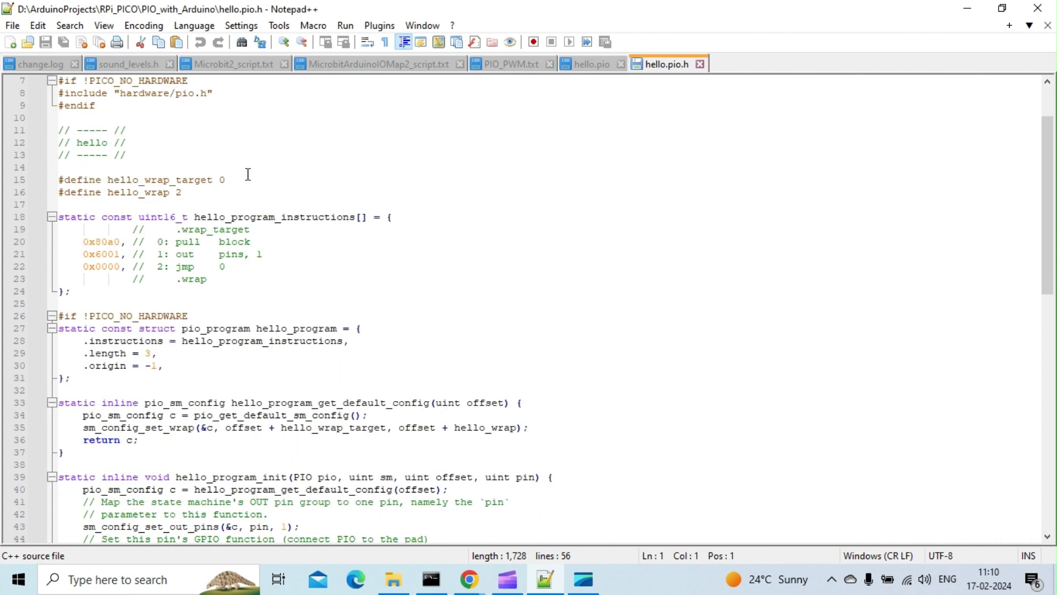
{"action": "scroll", "coordinate": [247, 174], "scroll_direction": "down", "scroll_amount": 1}
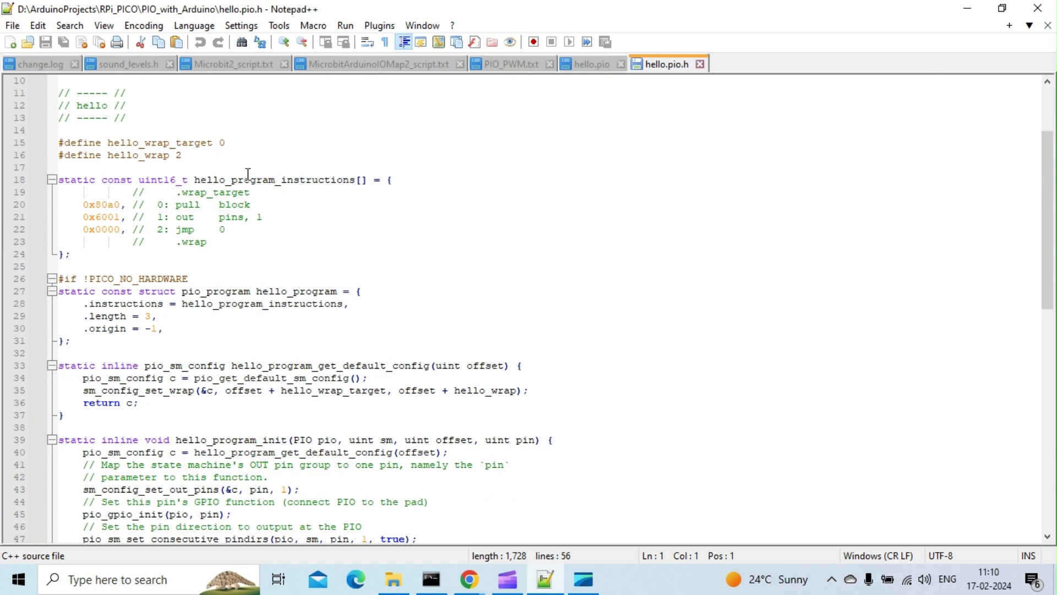
{"action": "scroll", "coordinate": [248, 174], "scroll_direction": "down", "scroll_amount": 2}
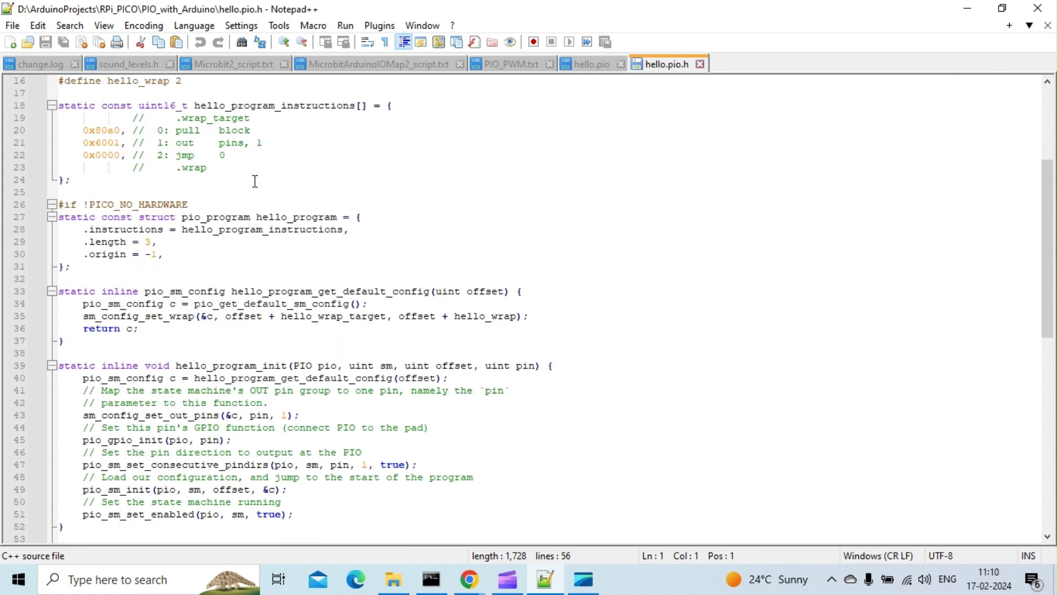
{"action": "scroll", "coordinate": [255, 181], "scroll_direction": "down", "scroll_amount": 3}
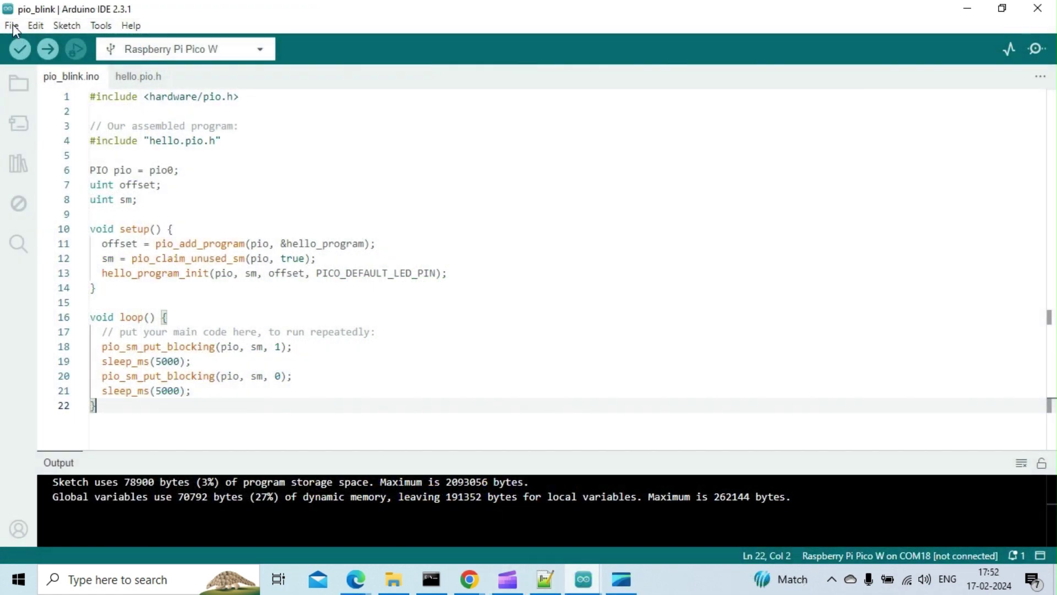
- Bring the pio_blink sketch forward in Arduino IDE, verify it compiles, then upload it to the Pico
{"action": "left_click", "coordinate": [391, 584]}
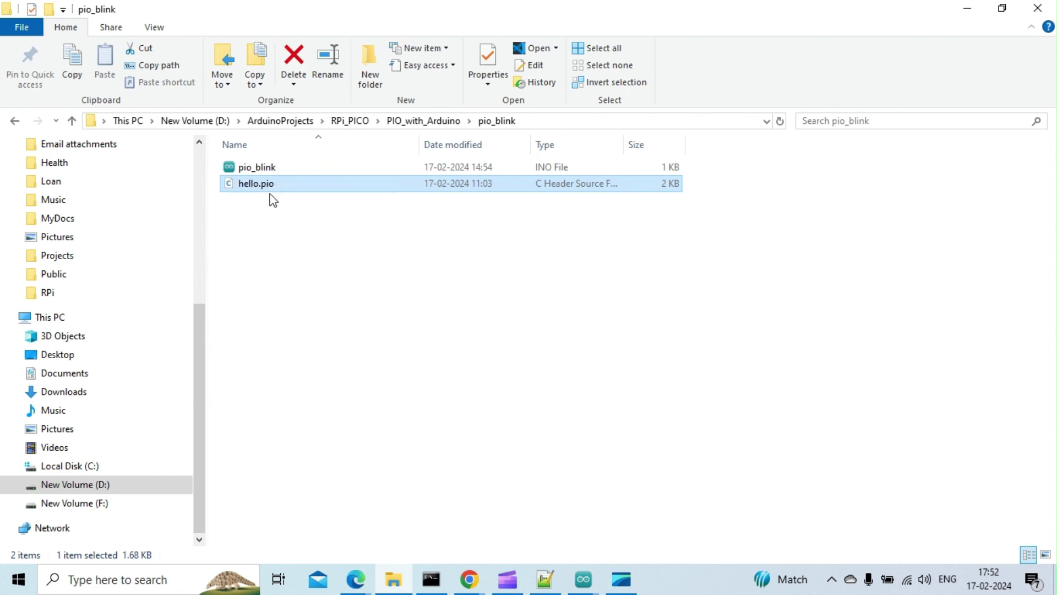
{"action": "left_click", "coordinate": [583, 580]}
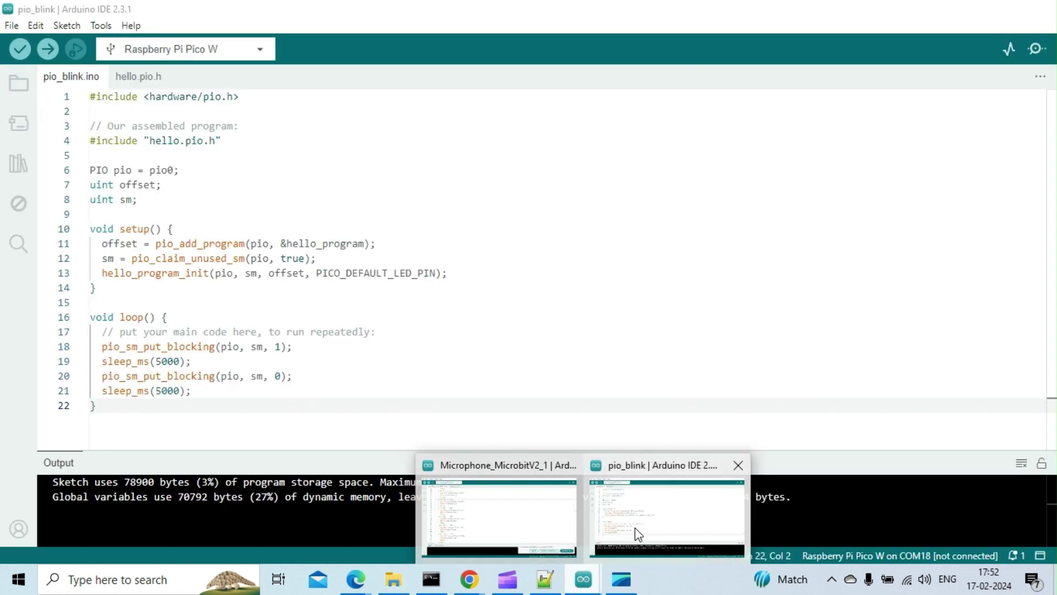
{"action": "mouse_move", "coordinate": [583, 580]}
{"action": "left_click", "coordinate": [634, 528]}
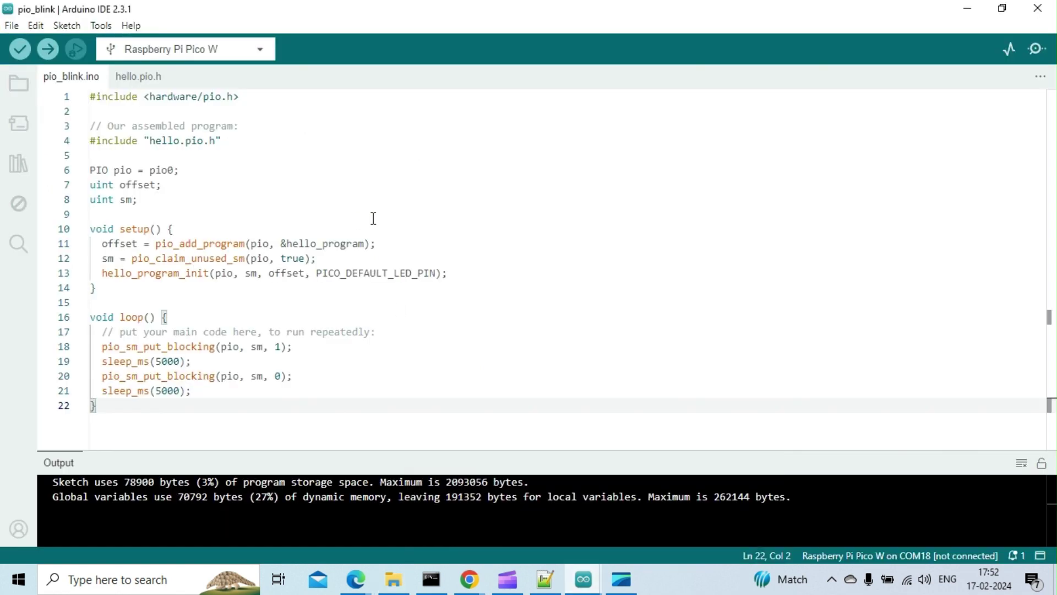
{"action": "left_click", "coordinate": [20, 49]}
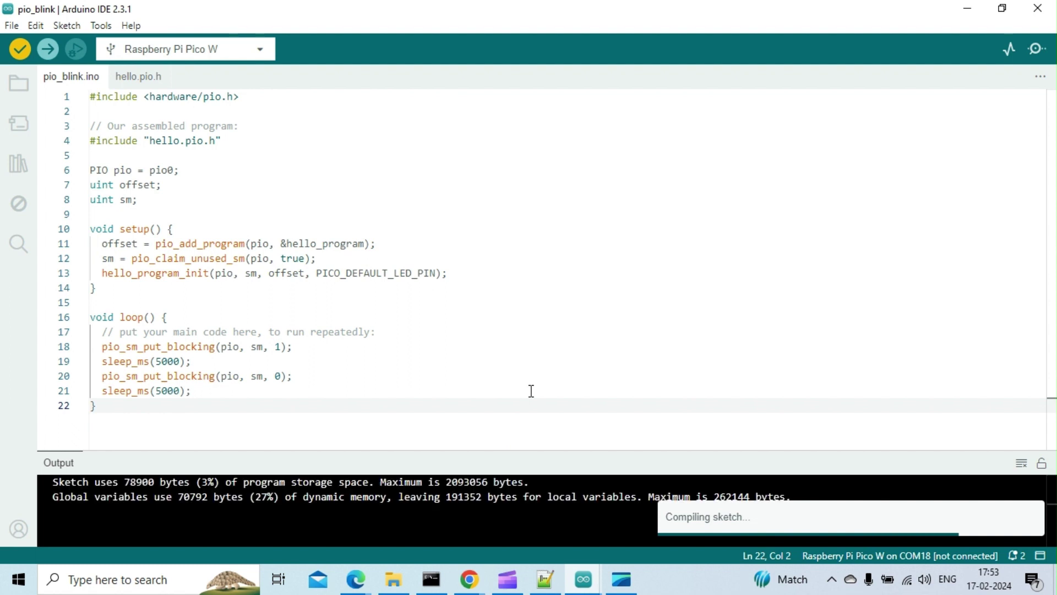
{"action": "key", "text": "ctrl+u"}
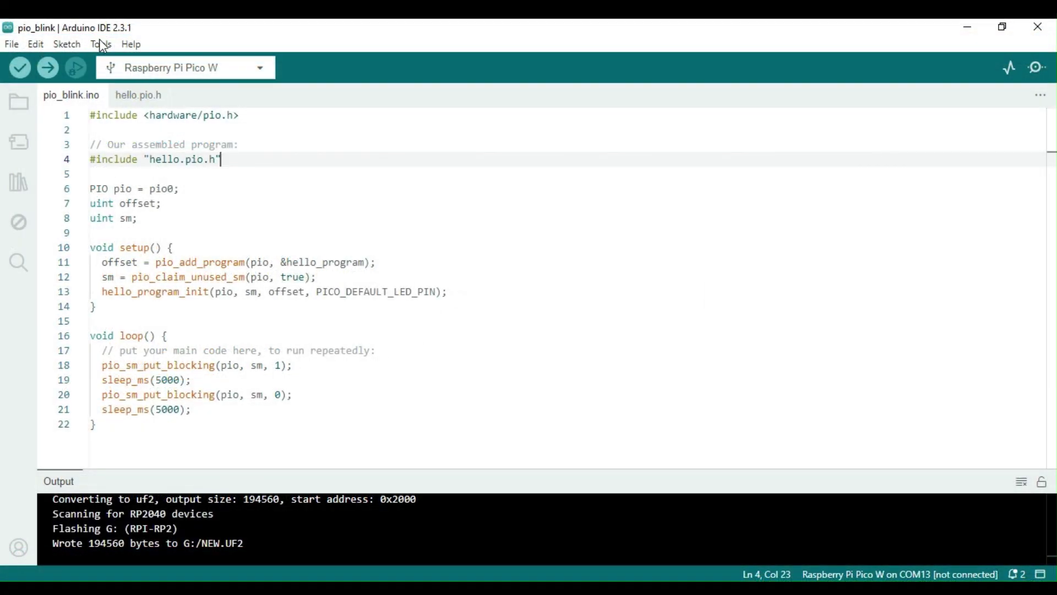
- Set the board to Raspberry Pi Pico on port COM19 and upload the pio_blink sketch again
{"action": "left_click", "coordinate": [101, 44]}
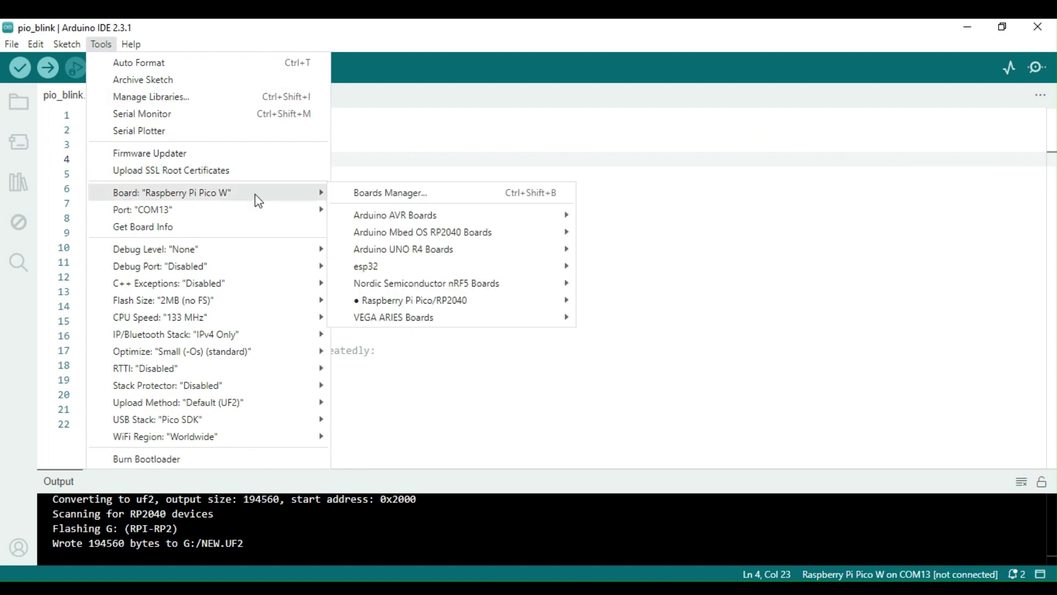
{"action": "mouse_move", "coordinate": [172, 192]}
{"action": "mouse_move", "coordinate": [413, 300]}
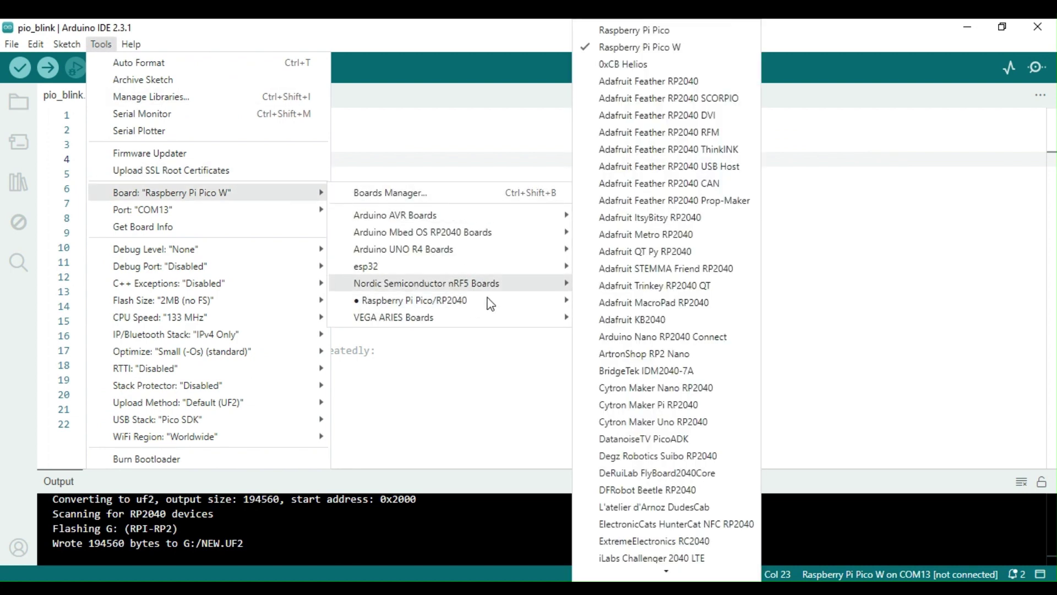
{"action": "left_click", "coordinate": [681, 39]}
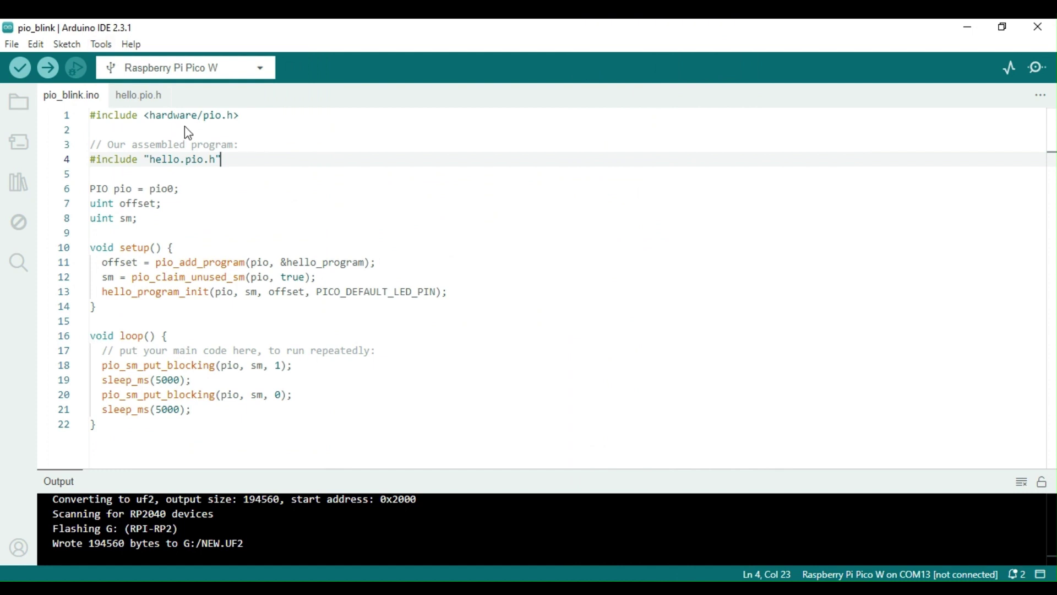
{"action": "left_click", "coordinate": [107, 43]}
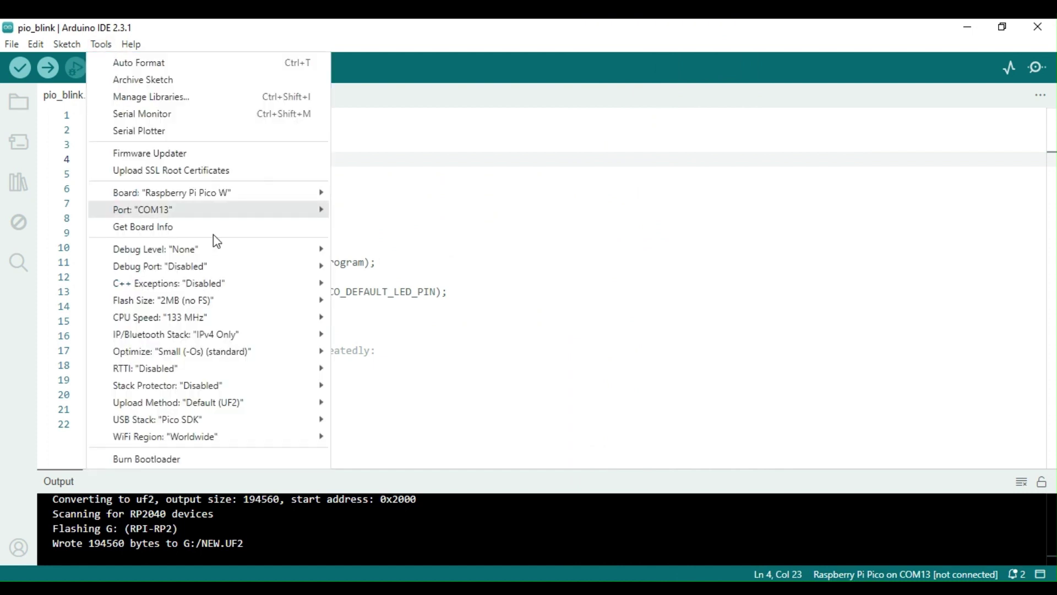
{"action": "left_click", "coordinate": [382, 230]}
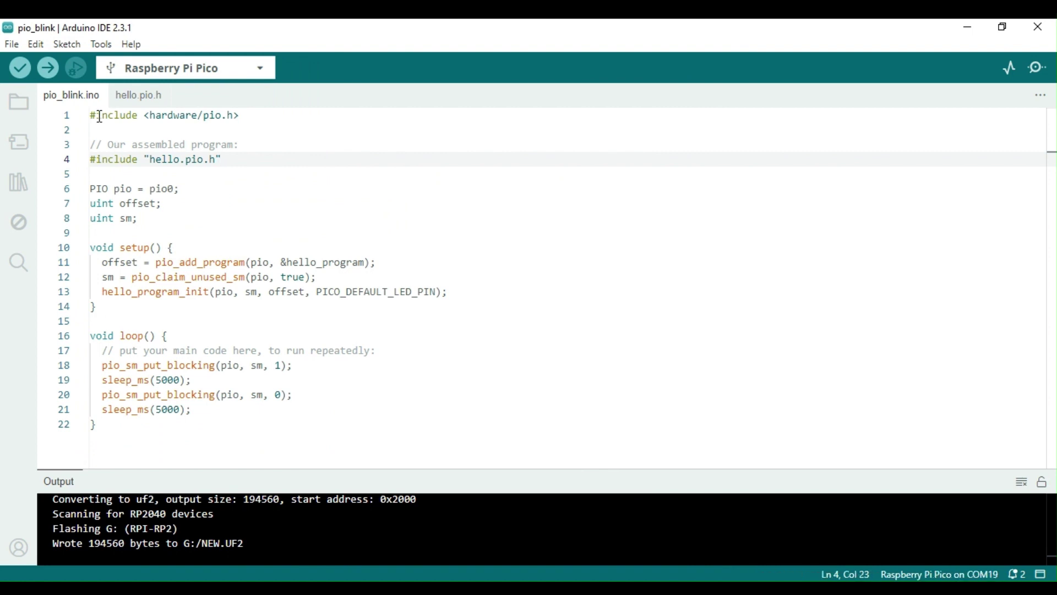
{"action": "left_click", "coordinate": [48, 70]}
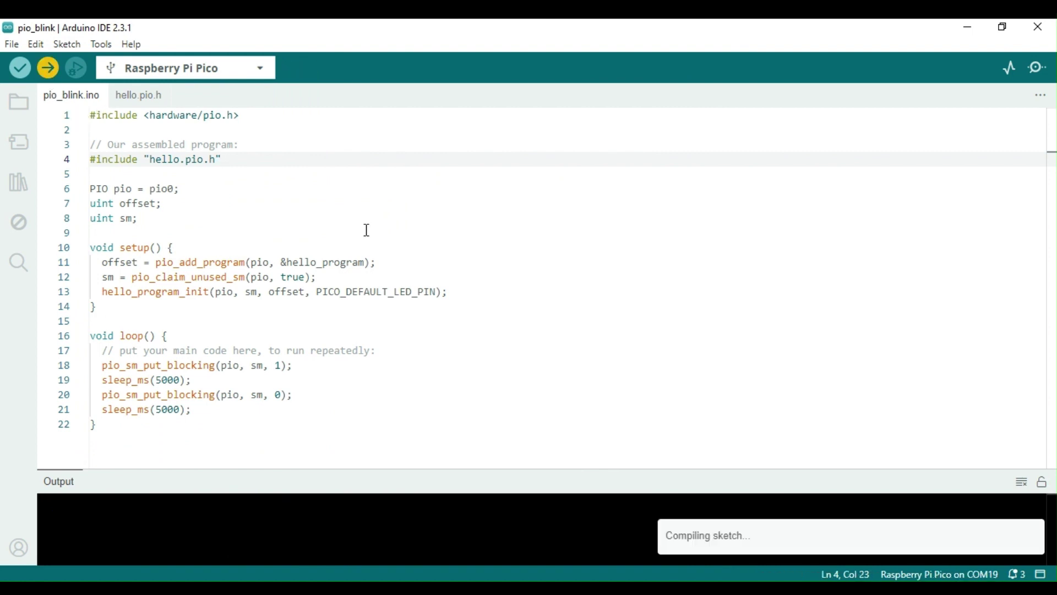